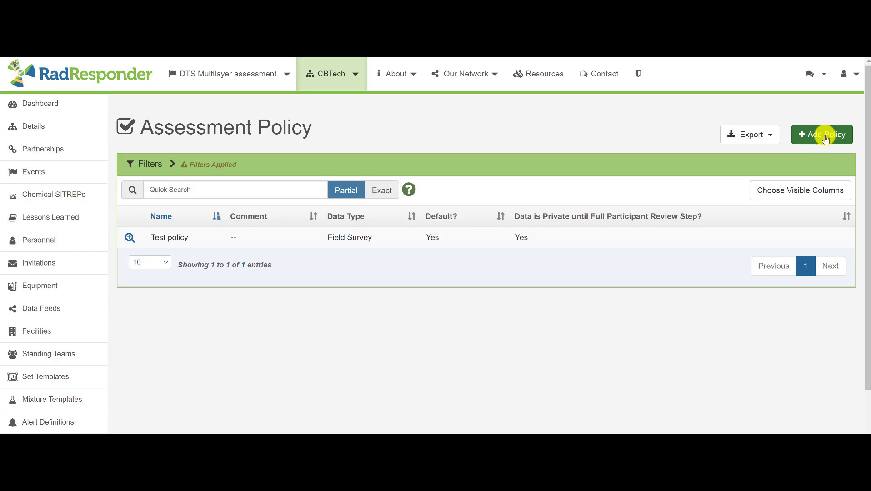
# Start a new assessment policy and name it "Demo policy"
pyautogui.click(820, 136)
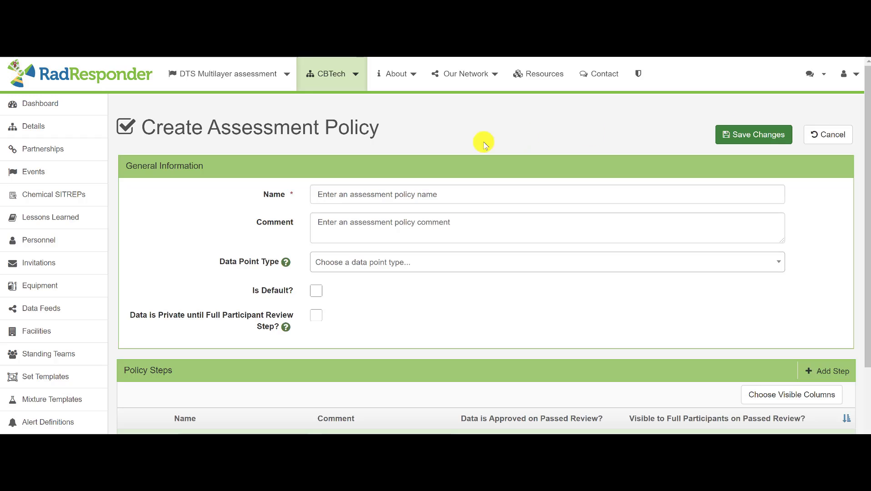
pyautogui.click(451, 192)
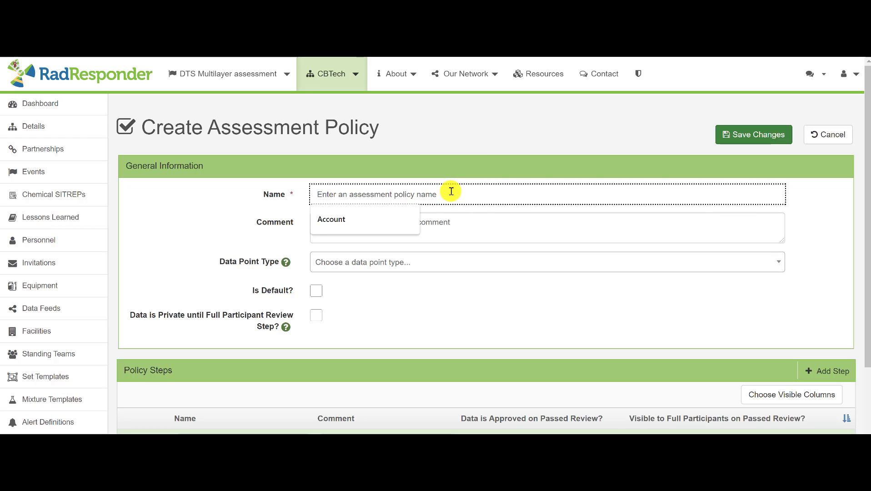
pyautogui.write('Demo policy')
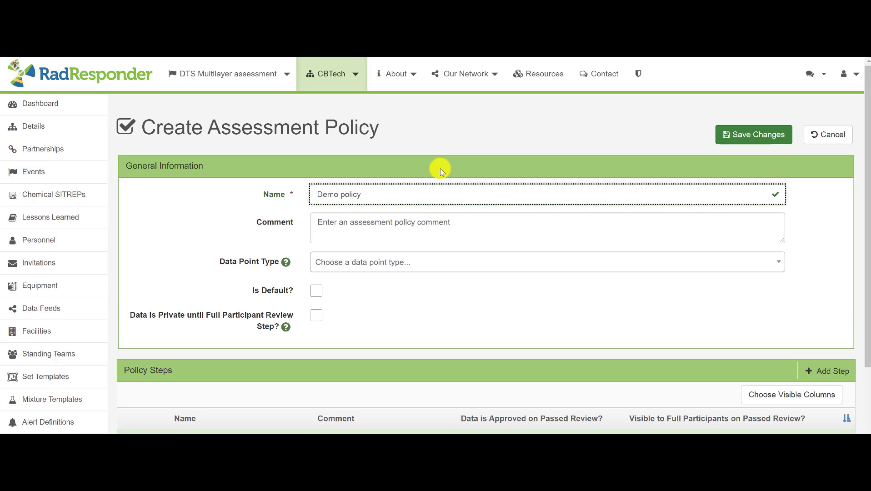
pyautogui.click(406, 229)
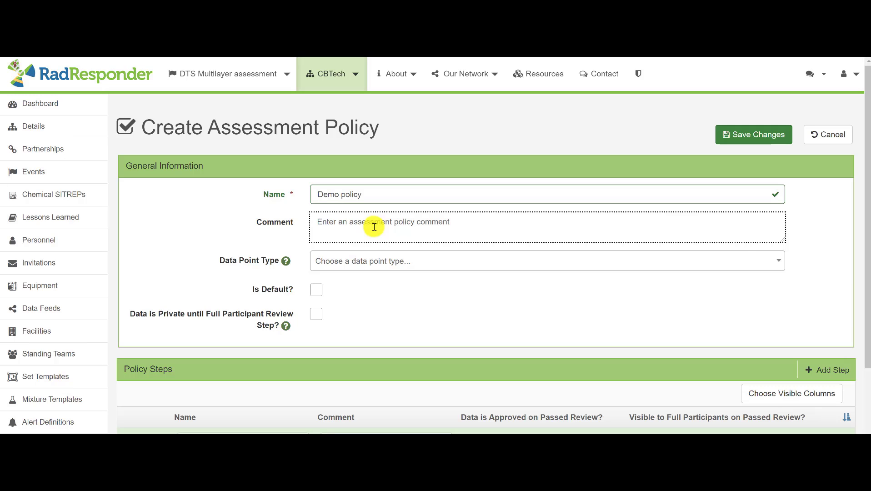
# Set the policy's data point type to Field Survey, make it the default, and keep data private until the full participant review step
pyautogui.click(357, 260)
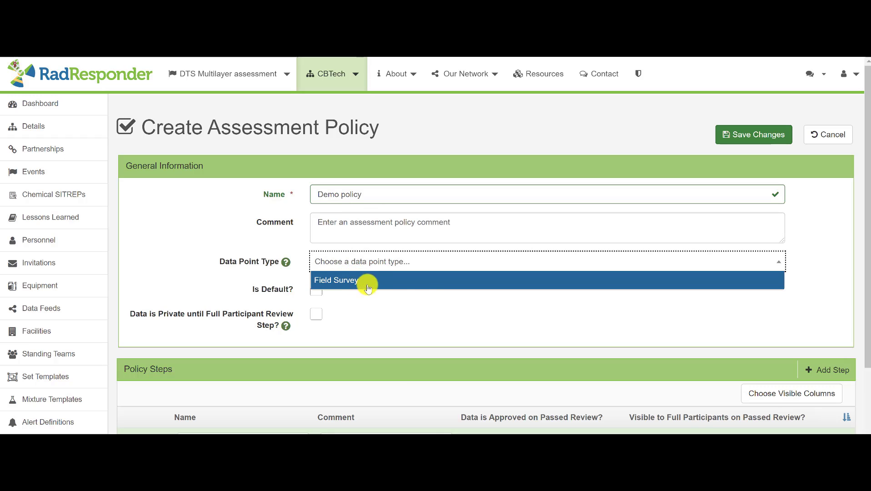
pyautogui.click(431, 281)
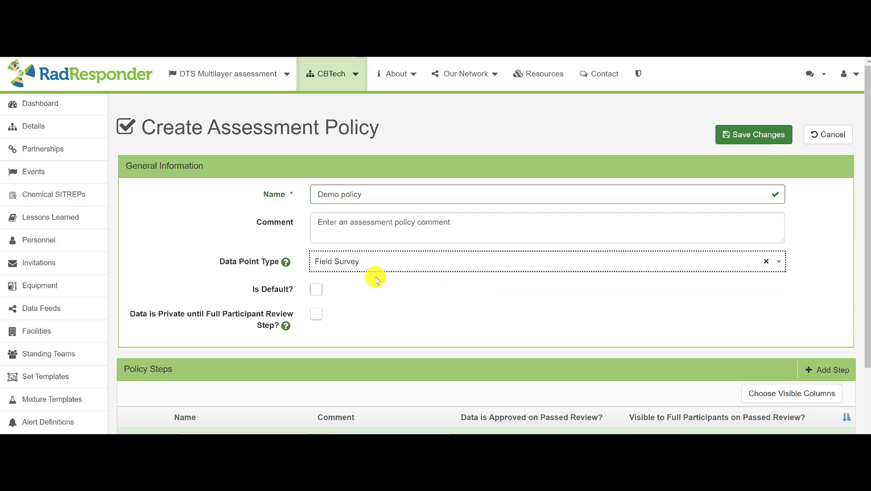
pyautogui.click(315, 289)
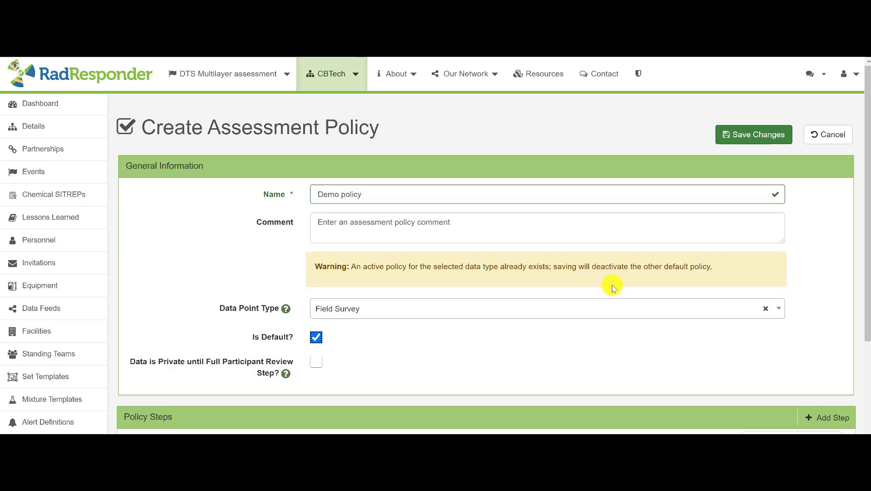
pyautogui.scroll(-3, 420, 331)
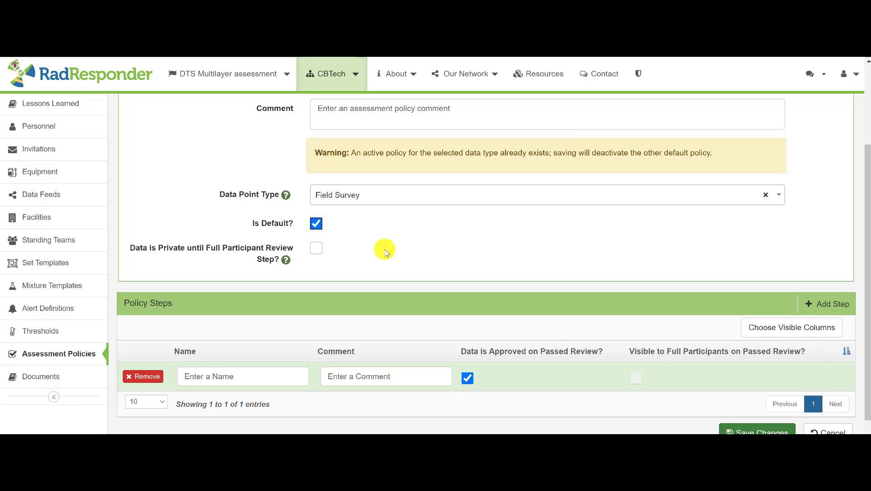
pyautogui.click(316, 248)
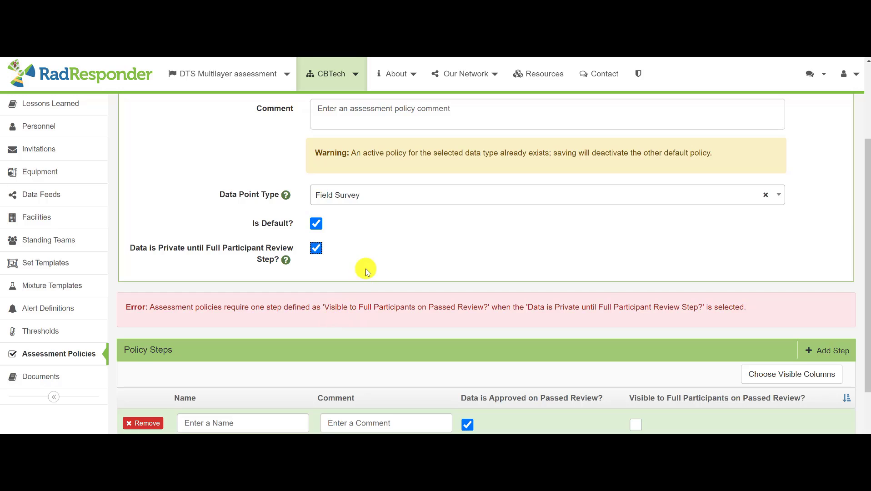
# Name the existing policy step "approved data only"
pyautogui.scroll(-2, 366, 269)
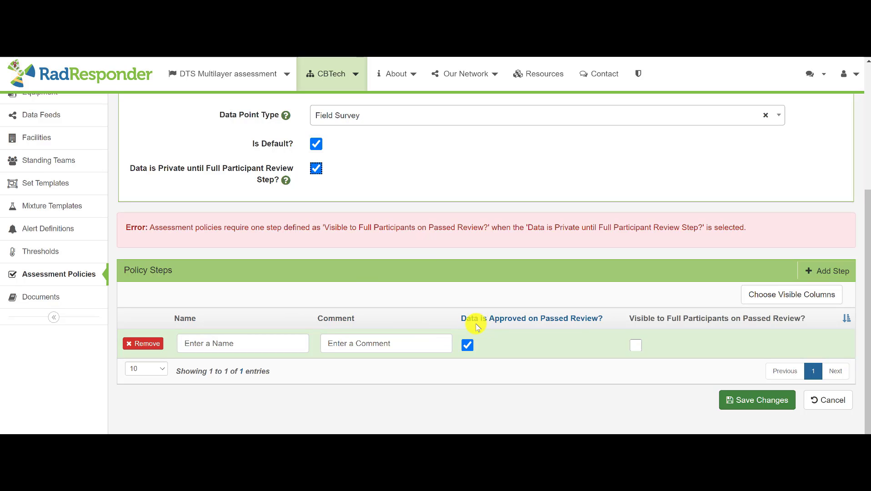
pyautogui.click(281, 347)
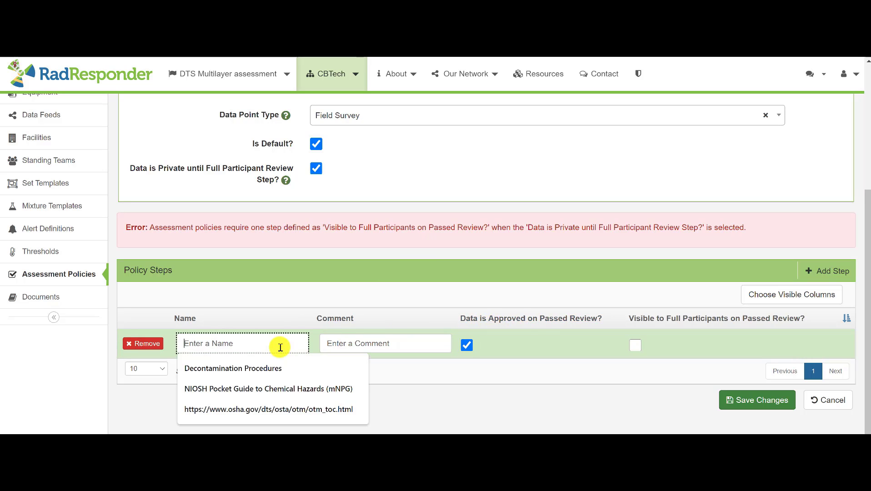
pyautogui.write('app')
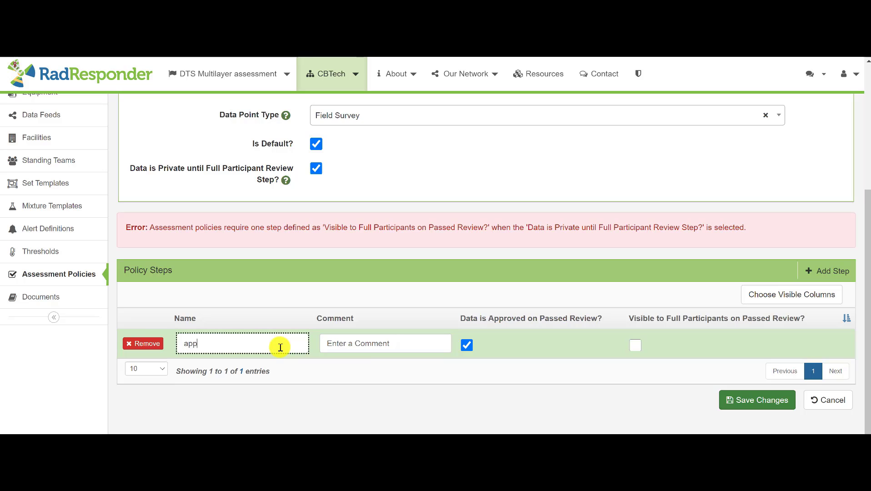
pyautogui.write('roved data only')
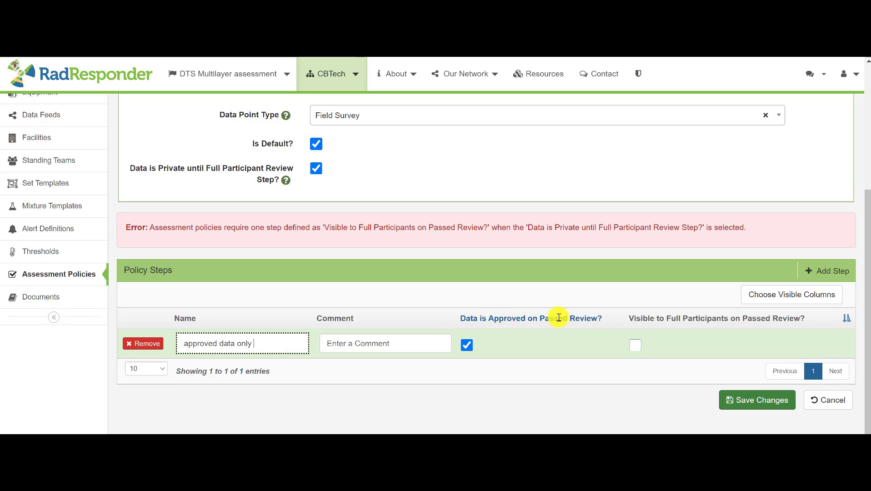
# Add a second policy step named "full partners" that makes data visible to full participants on passed review
pyautogui.click(819, 271)
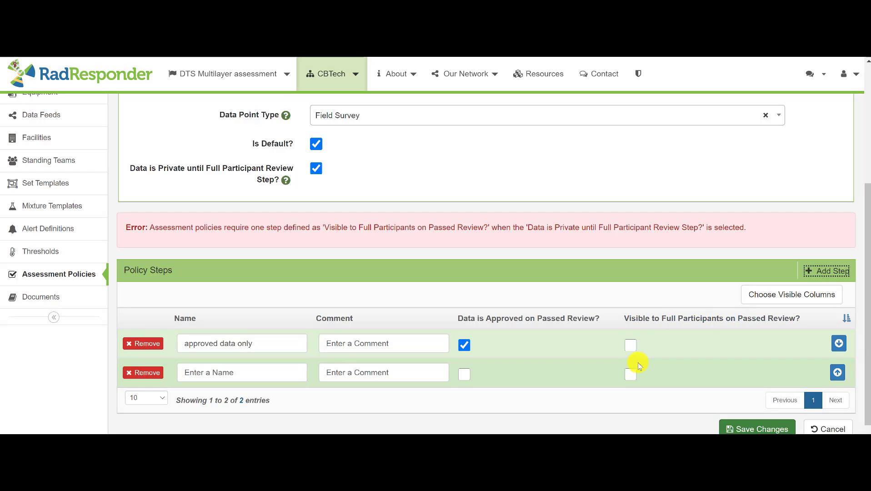
pyautogui.click(631, 374)
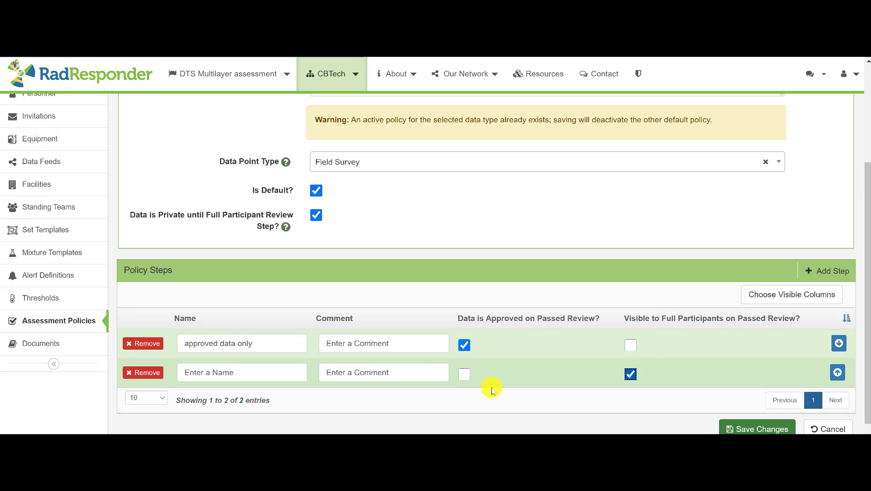
pyautogui.click(270, 375)
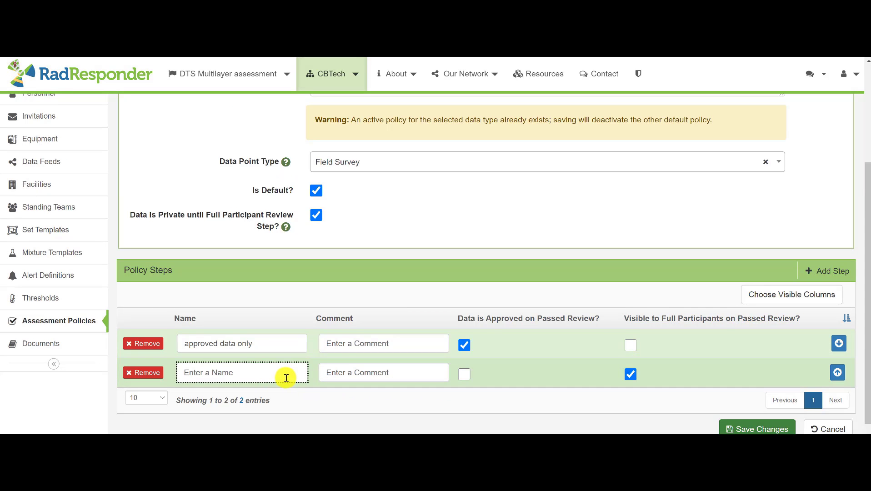
pyautogui.write('full partners')
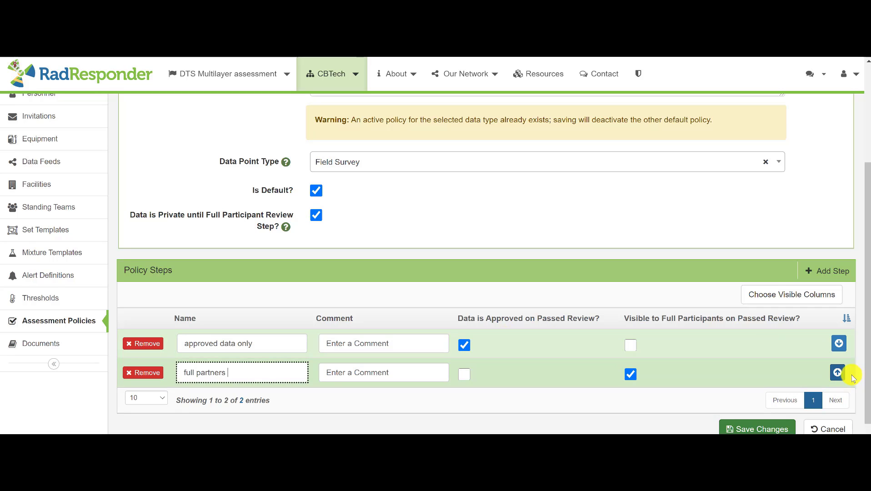
# Move the "full partners" step above "approved data only" and save the assessment policy
pyautogui.click(837, 371)
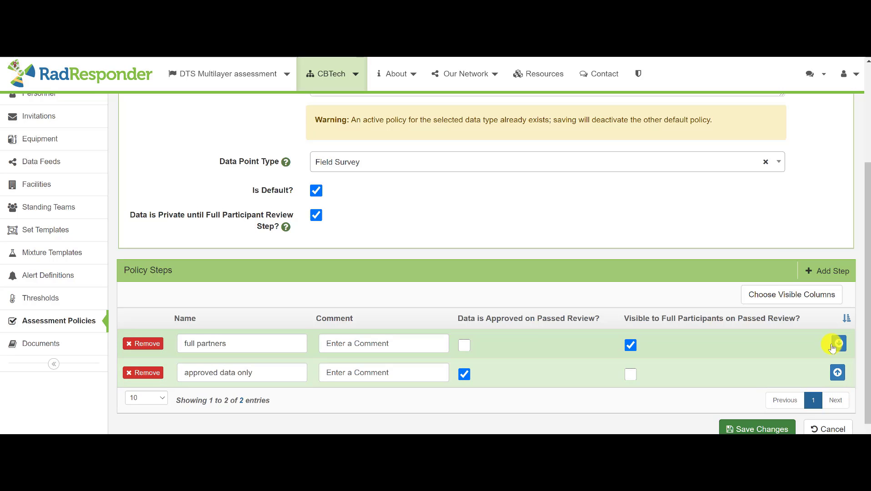
pyautogui.scroll(-1, 767, 350)
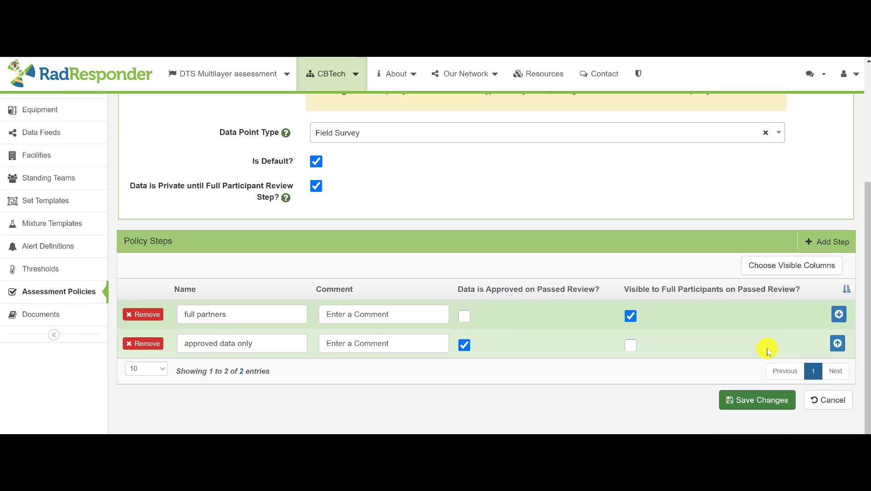
pyautogui.click(756, 401)
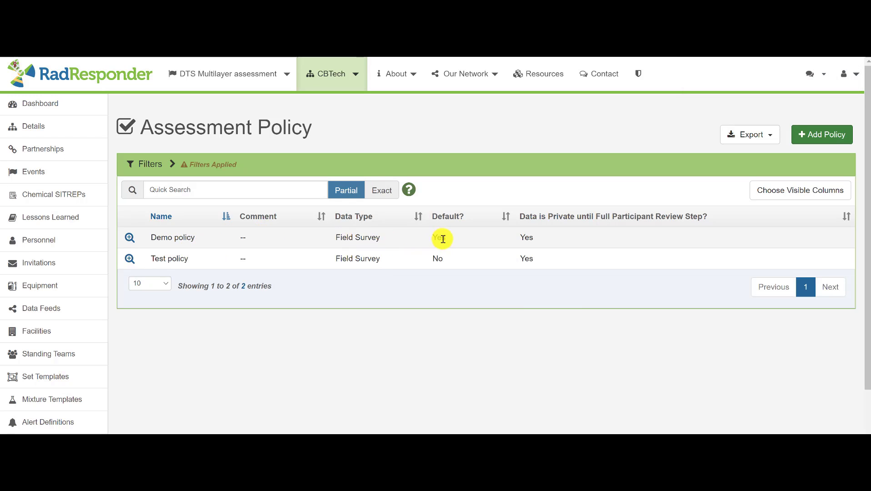
pyautogui.moveTo(454, 238); pyautogui.dragTo(454, 239)
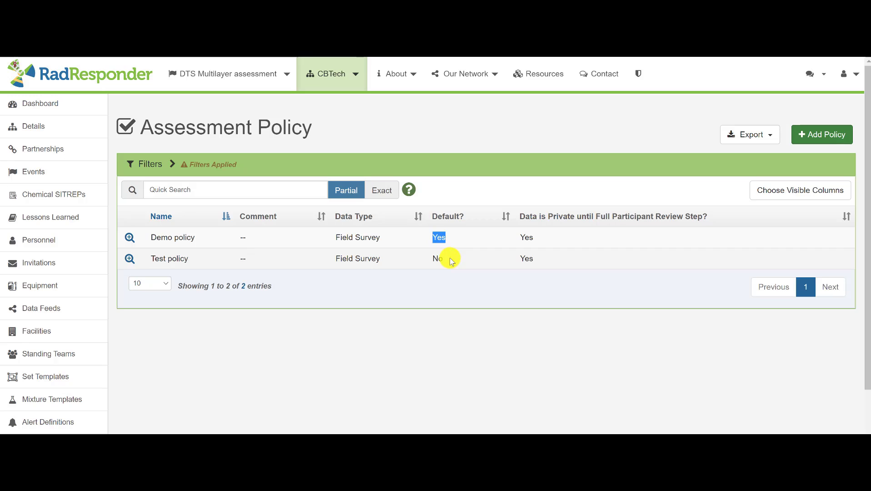
pyautogui.click(267, 181)
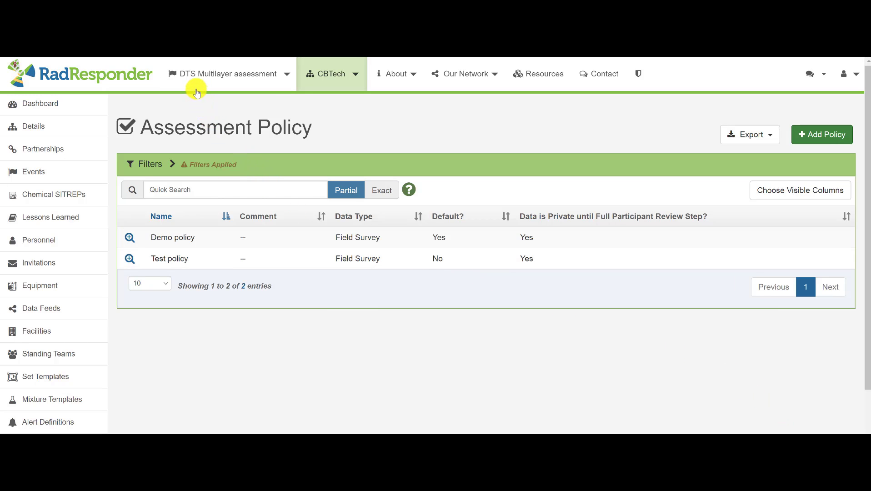
# Open the list of surveys for the DTS Multilayer assessment event
pyautogui.click(189, 76)
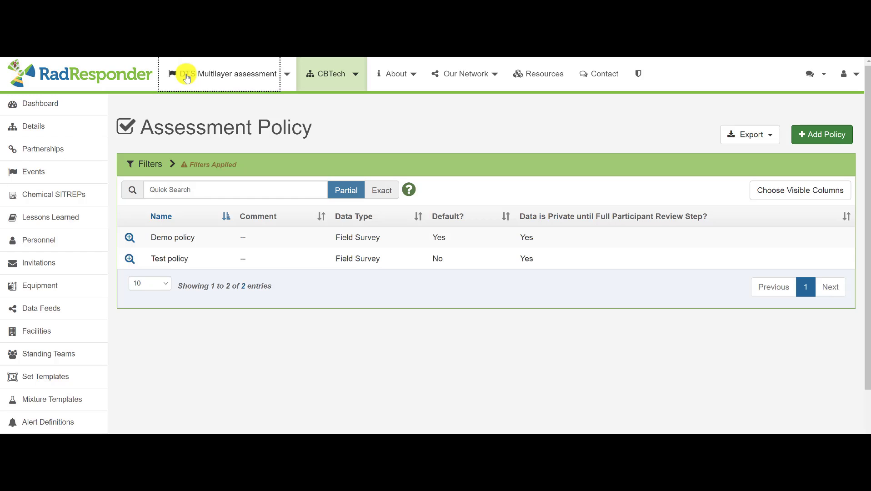
pyautogui.click(187, 74)
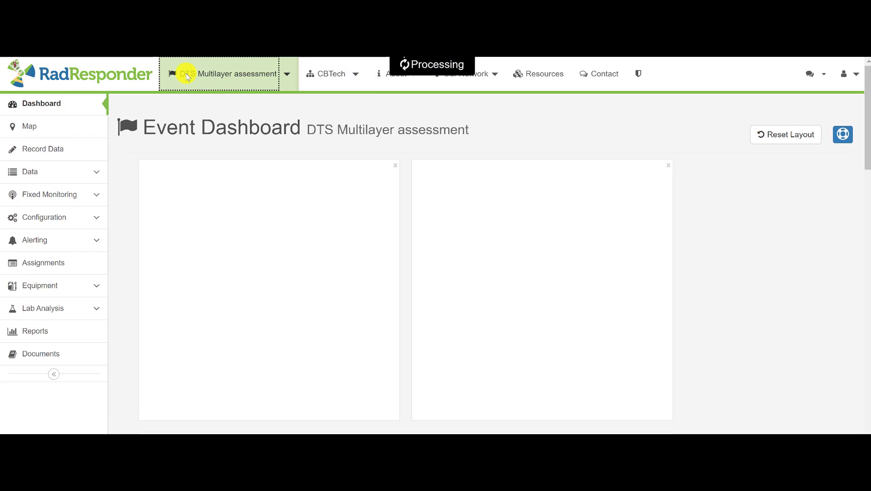
pyautogui.click(43, 173)
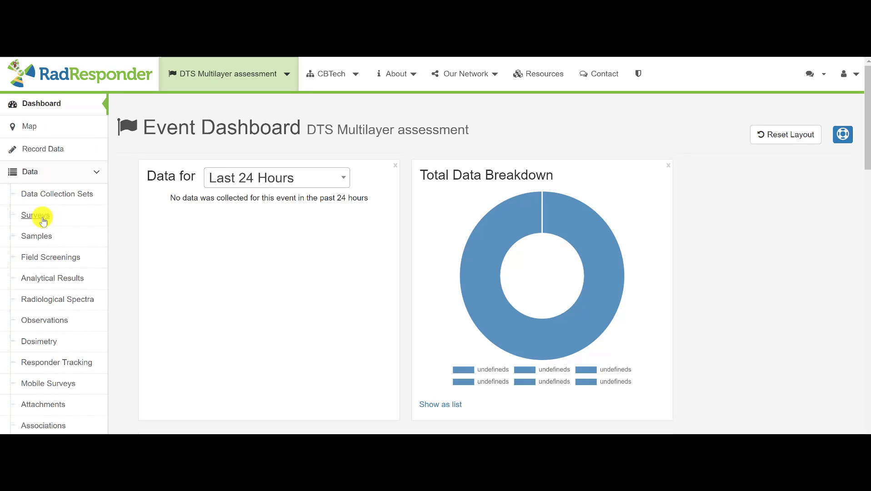
pyautogui.click(43, 219)
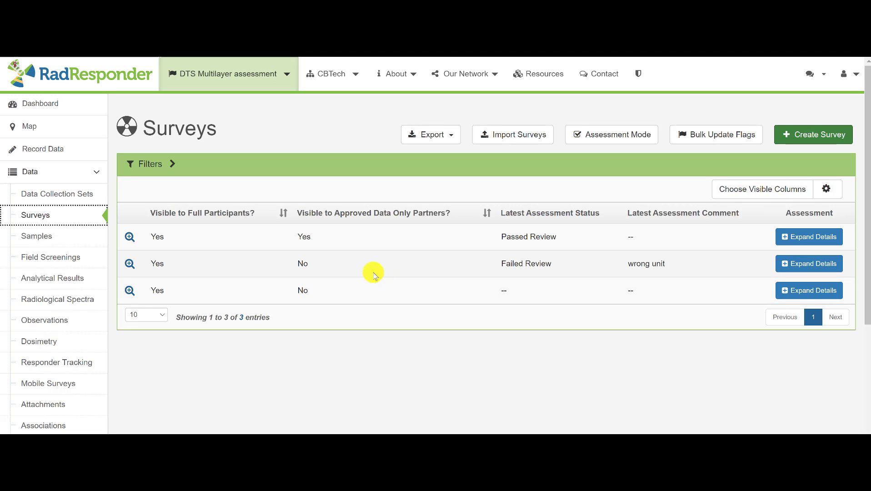
# Examine the assessment policy and available review statuses in the last survey's assessment details, then collapse them
pyautogui.click(825, 293)
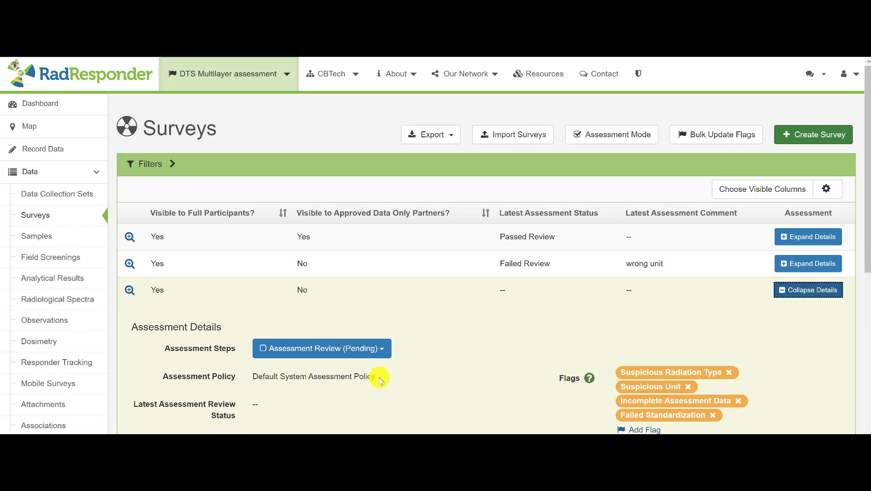
pyautogui.moveTo(371, 378); pyautogui.dragTo(249, 381)
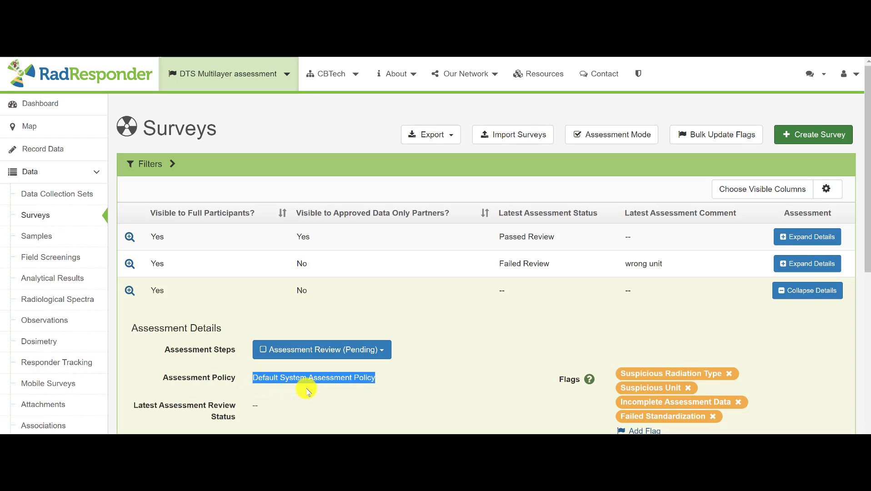
pyautogui.click(383, 350)
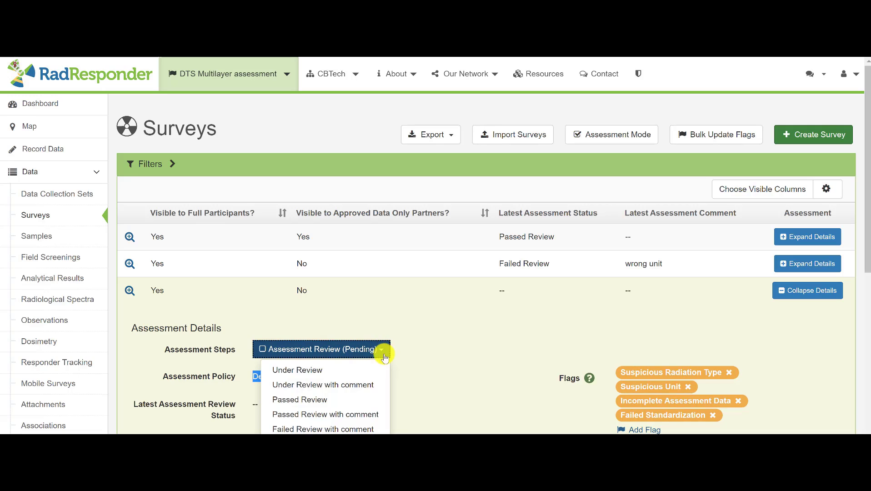
pyautogui.scroll(-1, 387, 358)
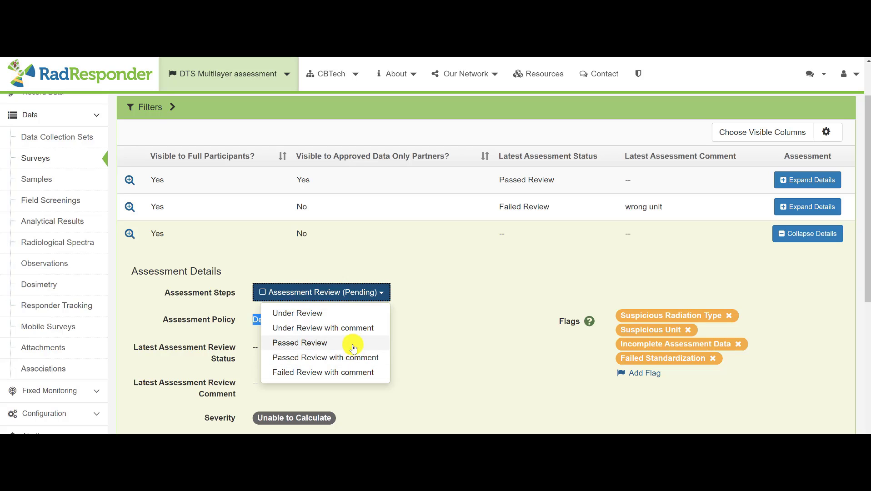
pyautogui.click(381, 296)
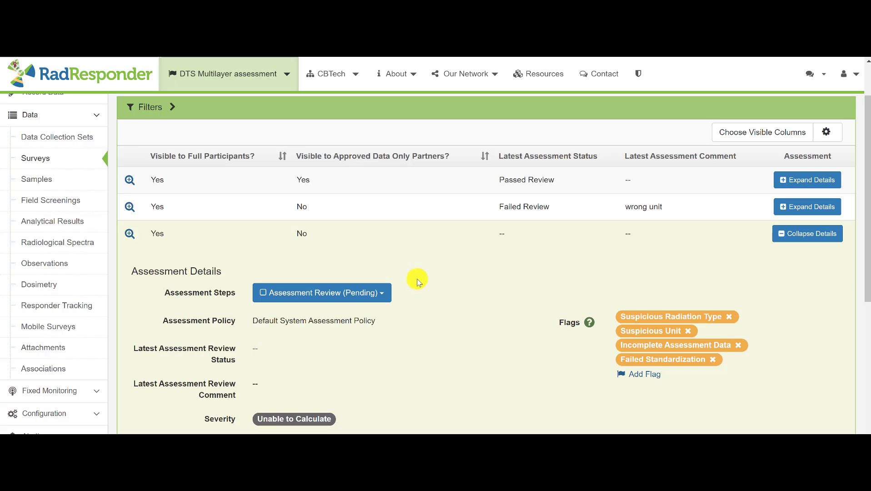
pyautogui.click(795, 234)
pyautogui.scroll(2, 49, 140)
pyautogui.scroll(1, 49, 141)
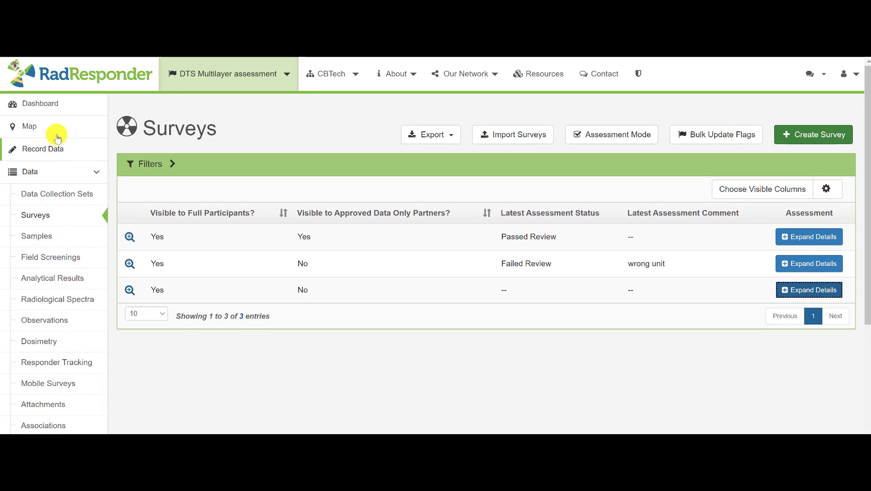
# Open the event map and examine the survey markers around Midtown
pyautogui.click(57, 126)
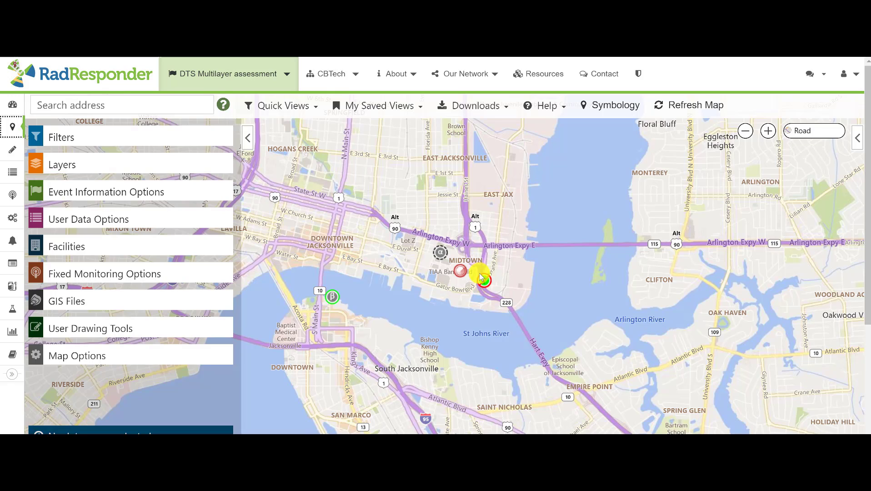
pyautogui.click(447, 254)
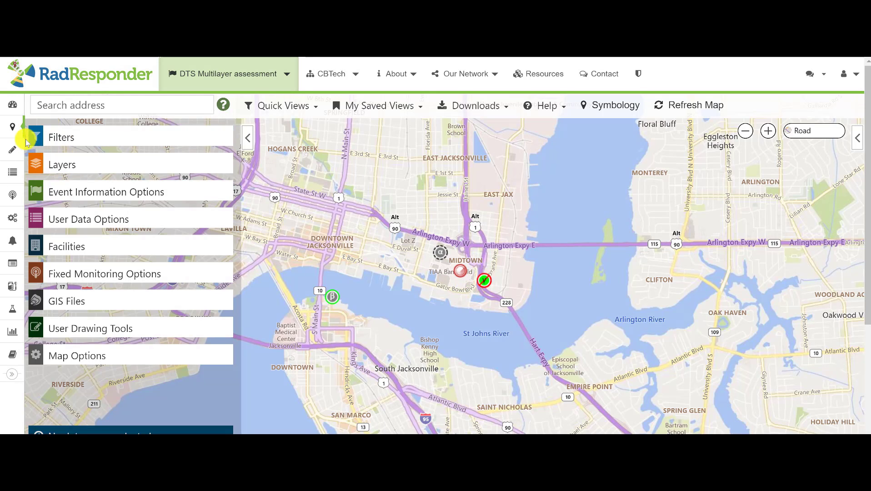
# Open the list of assessment policies configured for the DTS Multilayer assessment event
pyautogui.click(13, 377)
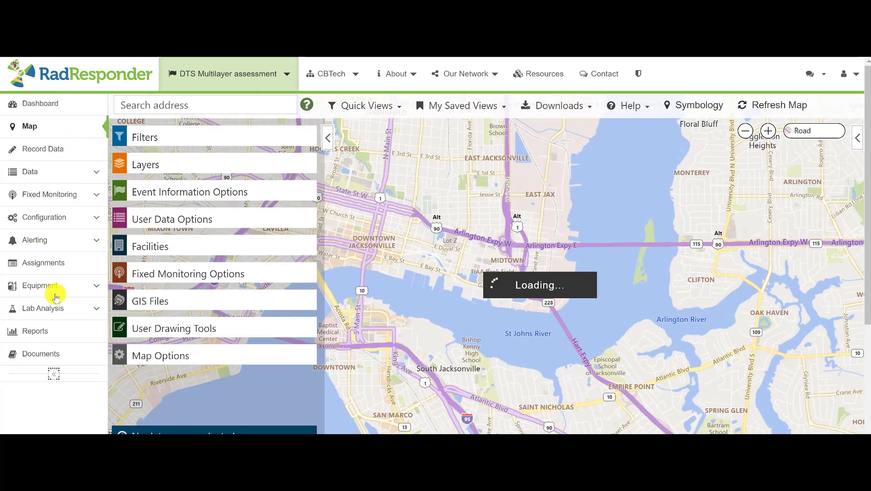
pyautogui.click(53, 217)
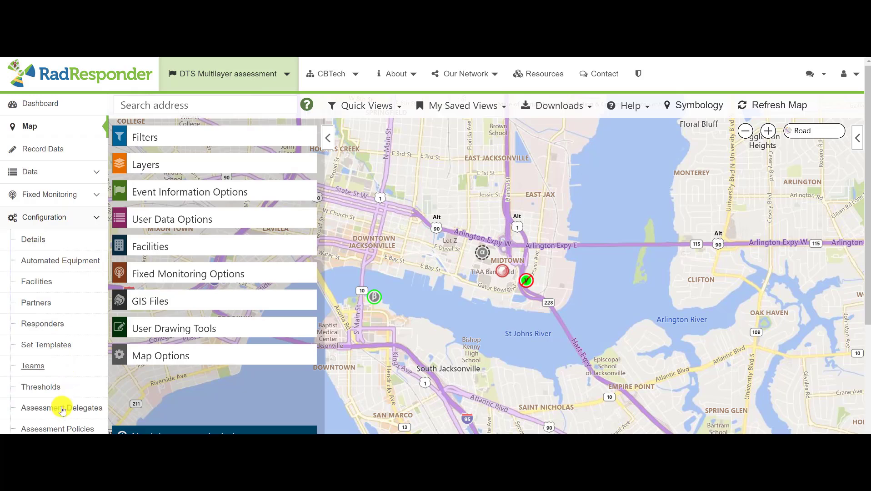
pyautogui.click(64, 429)
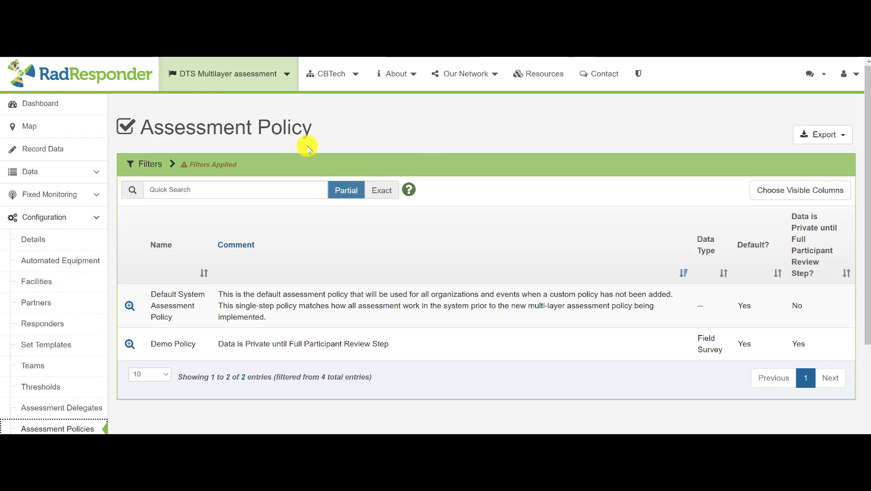
# Examine the assessment policy filters for organization and default status, and the policies listed for Chainbridge Technologies
pyautogui.click(152, 164)
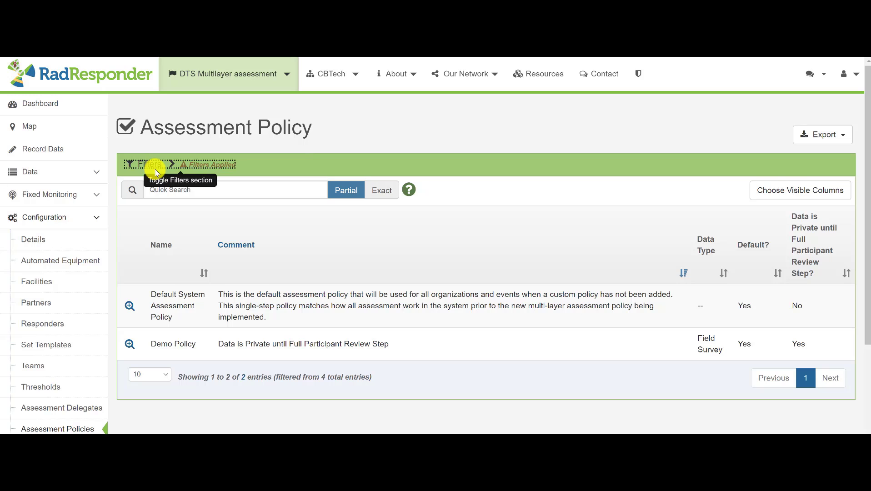
pyautogui.click(165, 165)
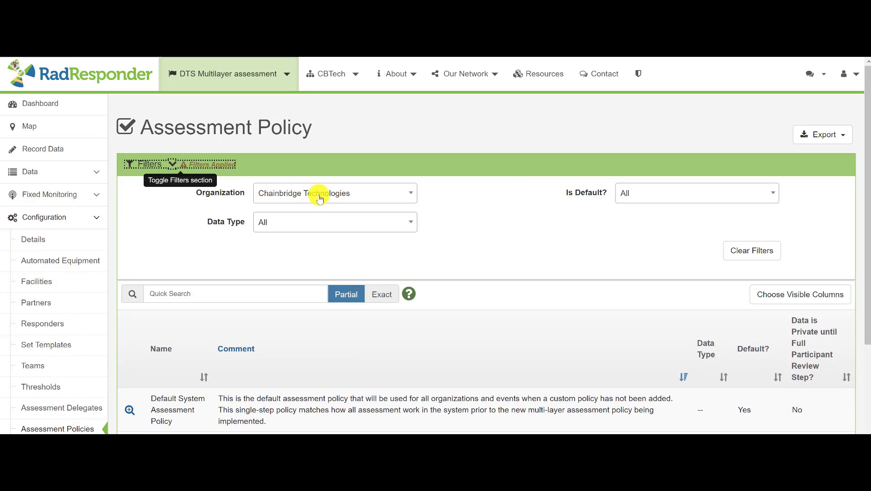
pyautogui.click(404, 194)
pyautogui.click(396, 188)
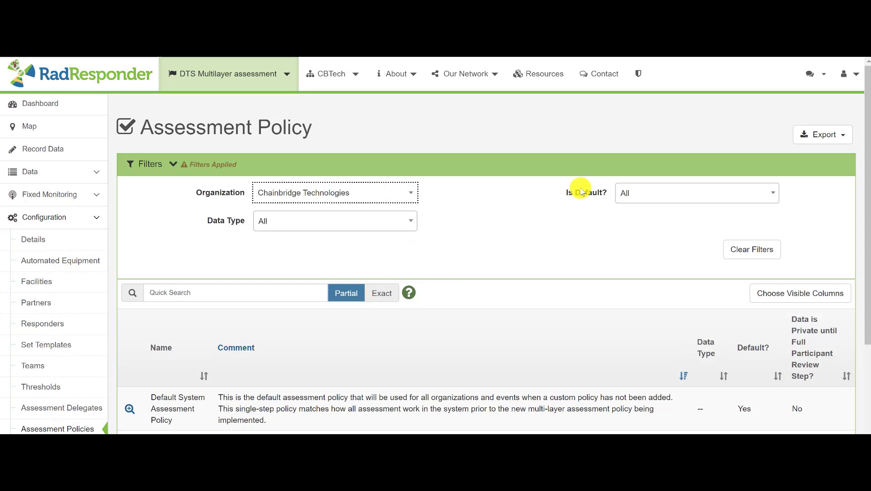
pyautogui.click(748, 193)
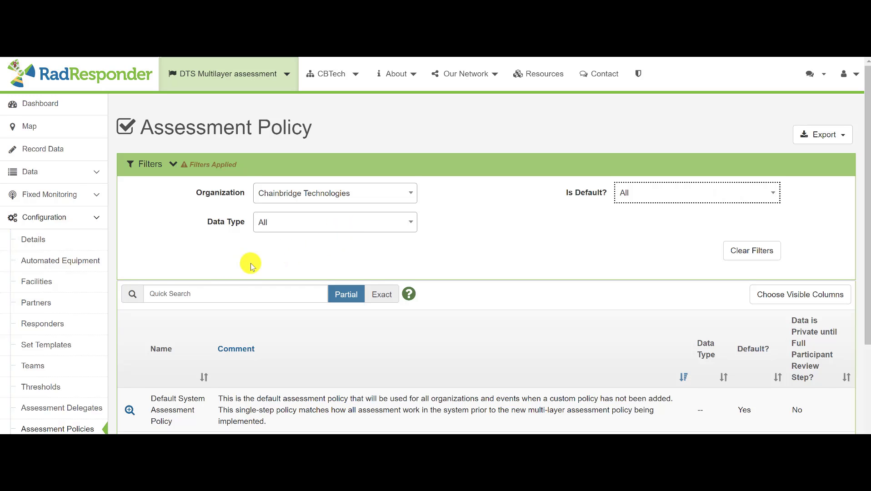
pyautogui.scroll(-3, 251, 263)
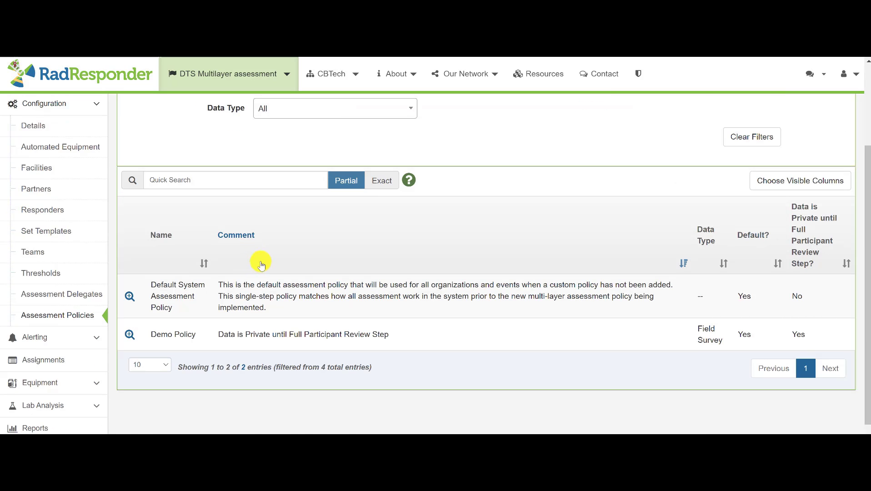
pyautogui.scroll(3, 257, 262)
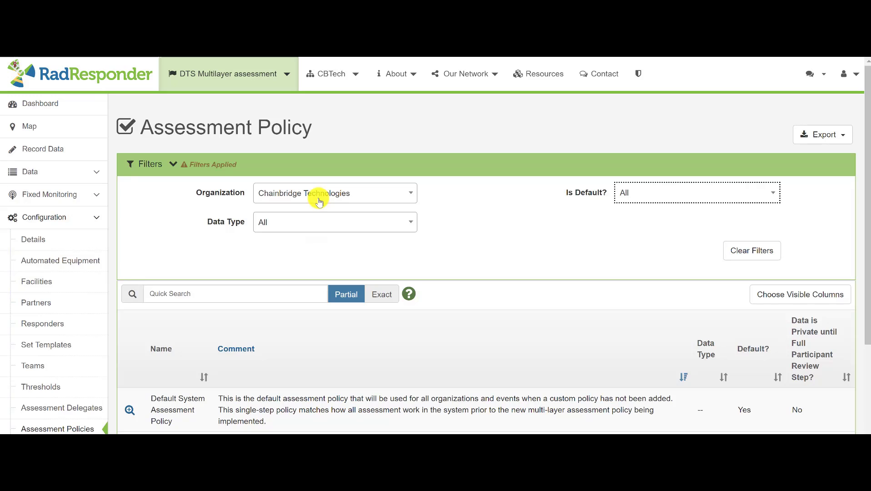
pyautogui.scroll(-2, 335, 196)
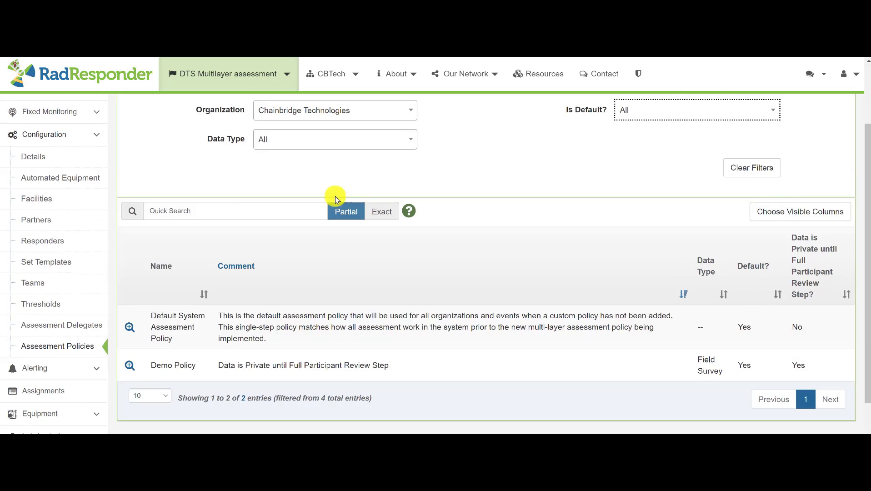
pyautogui.scroll(-1, 334, 196)
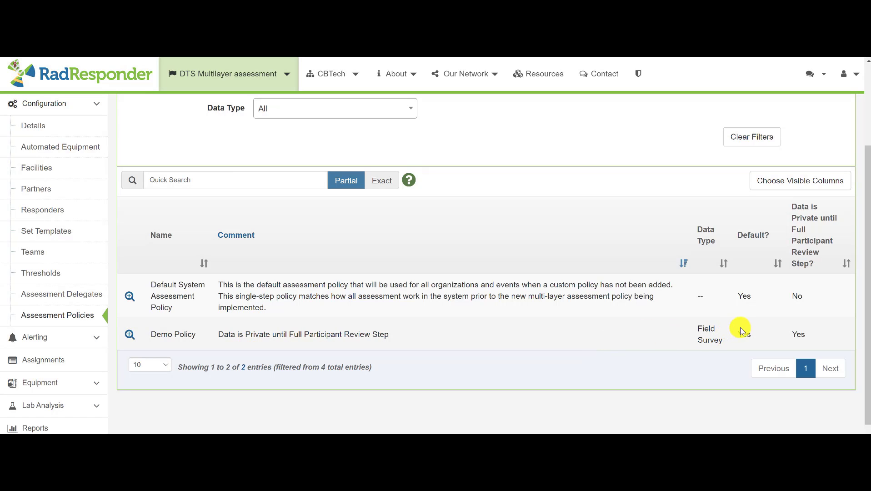
pyautogui.scroll(2, 502, 304)
pyautogui.scroll(-1, 127, 322)
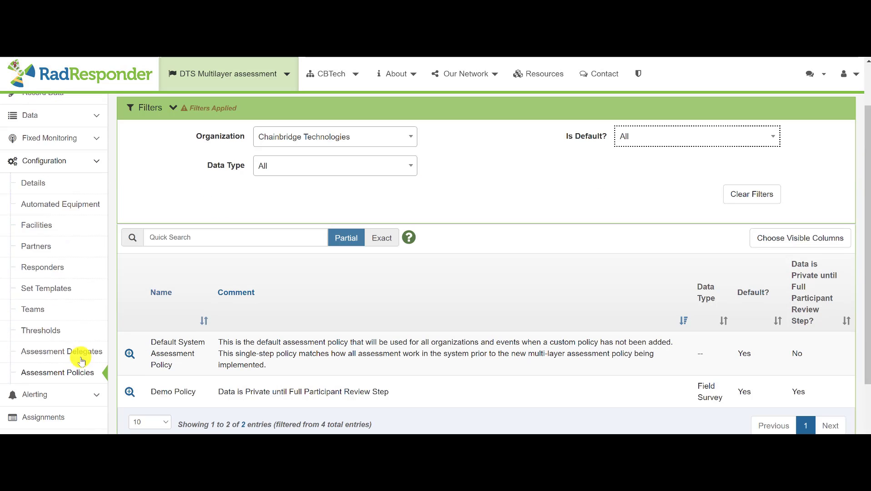
# Open the assessment delegate settings for Chainbridge Technologies and keep CBT Testing as the policy organization
pyautogui.click(50, 352)
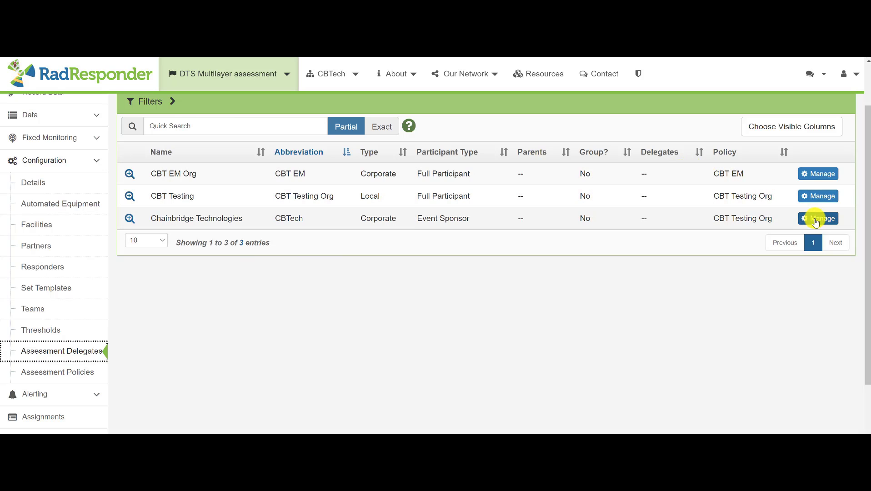
pyautogui.click(815, 219)
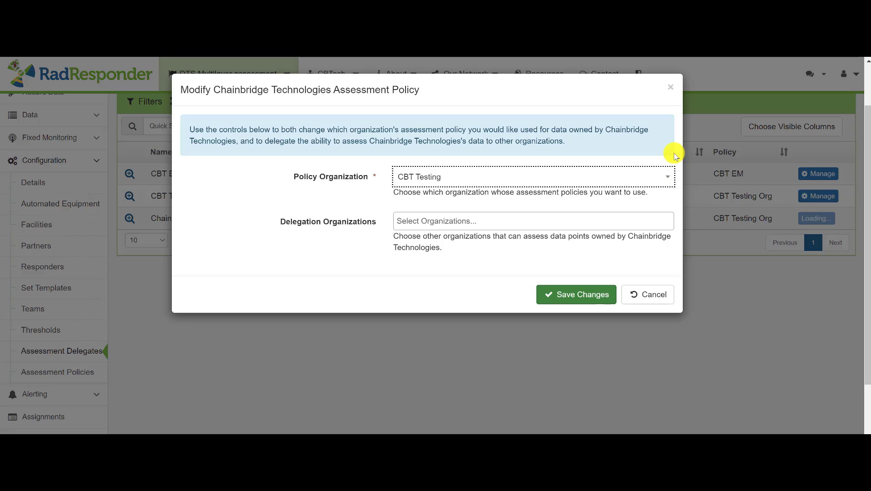
pyautogui.click(618, 178)
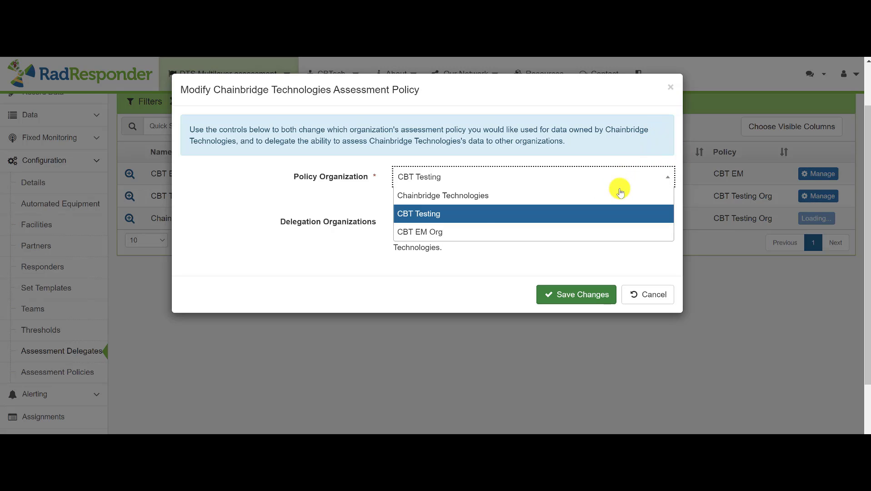
pyautogui.click(609, 213)
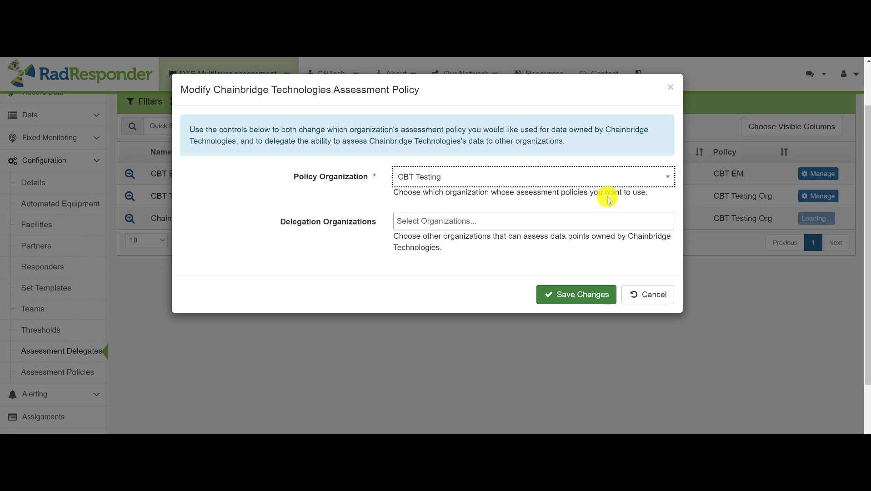
# Add CBT Testing and CBT EM Org as delegation organizations and set the policy organization to Chainbridge Technologies
pyautogui.click(516, 221)
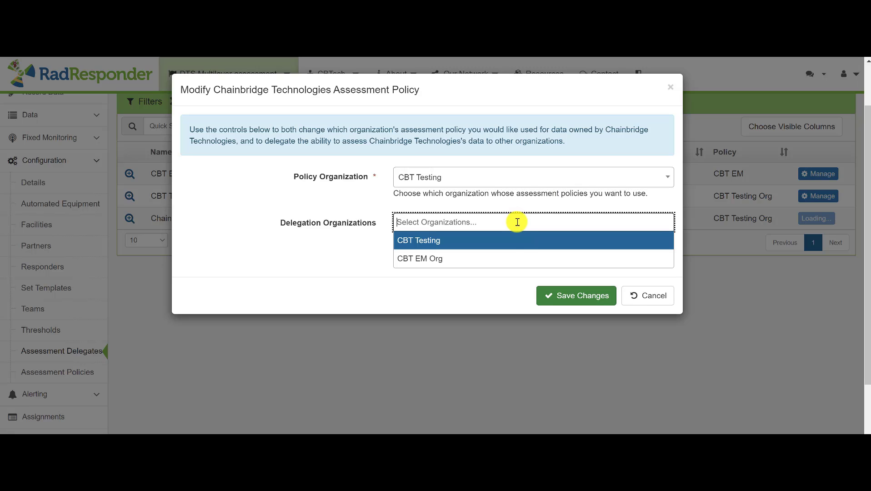
pyautogui.click(513, 241)
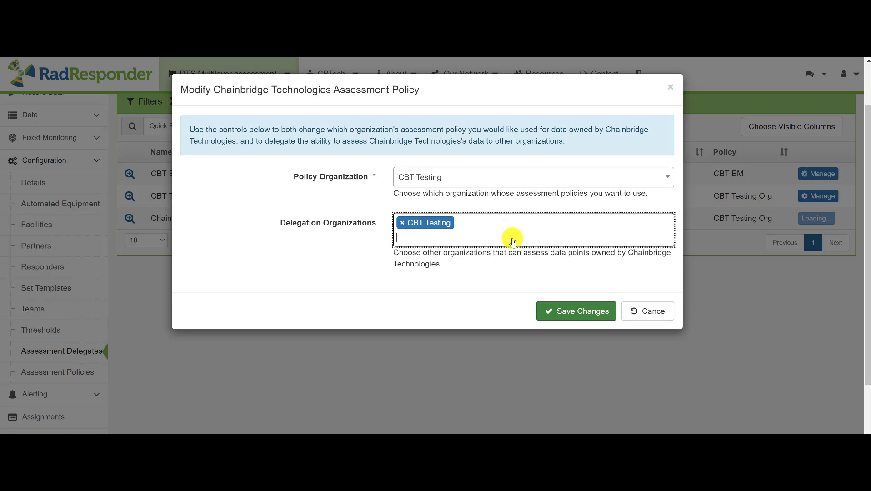
pyautogui.click(495, 241)
pyautogui.click(486, 271)
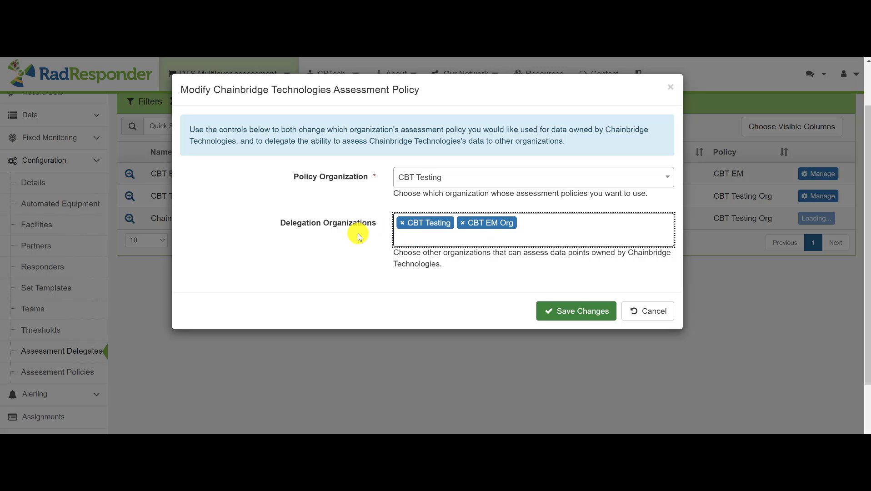
pyautogui.click(431, 177)
pyautogui.click(448, 204)
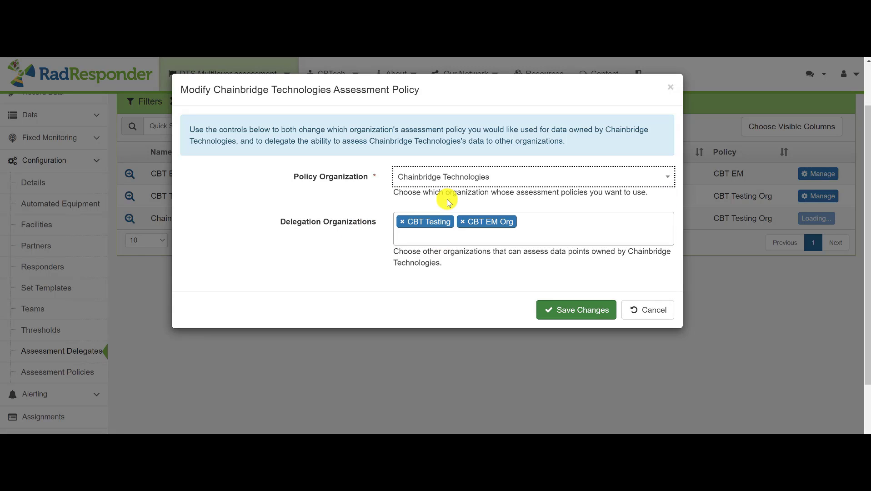
# Remove CBT Testing from the delegation organizations and save the Chainbridge Technologies assessment policy changes
pyautogui.click(402, 221)
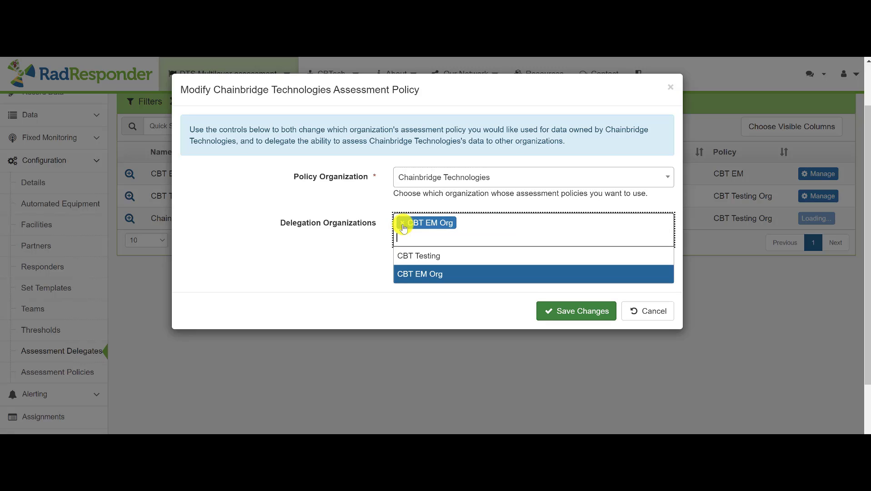
pyautogui.click(469, 238)
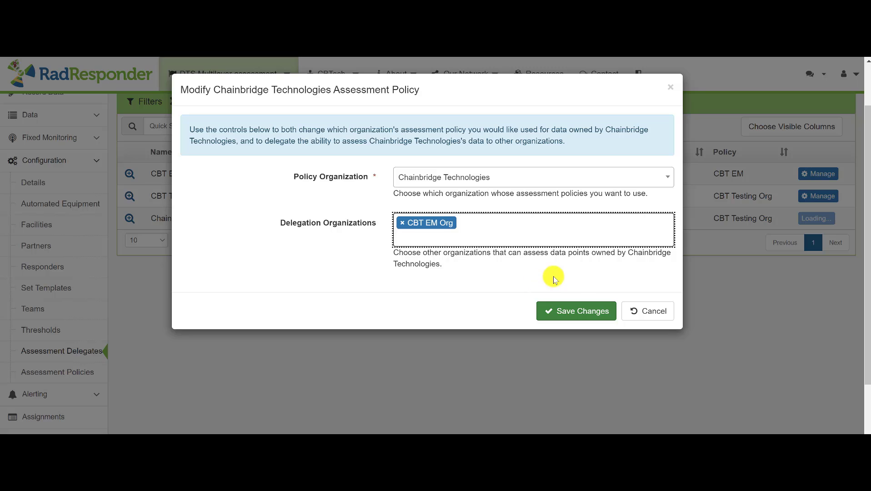
pyautogui.click(566, 313)
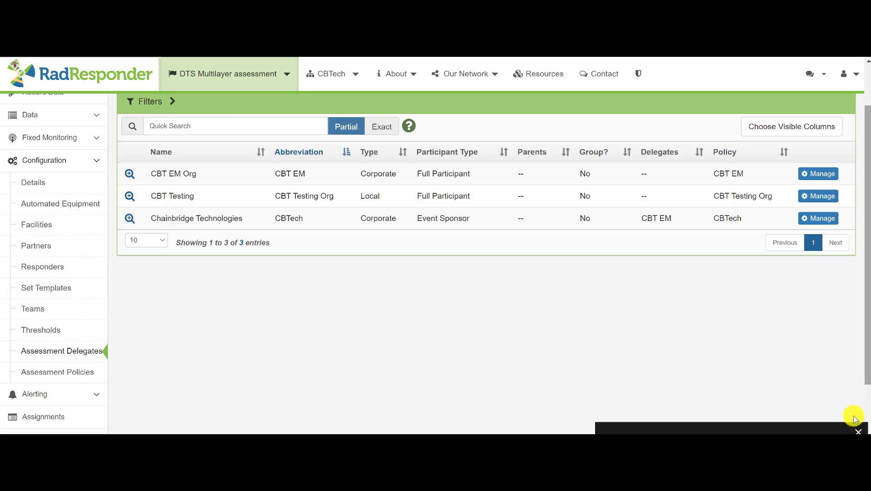
pyautogui.click(857, 432)
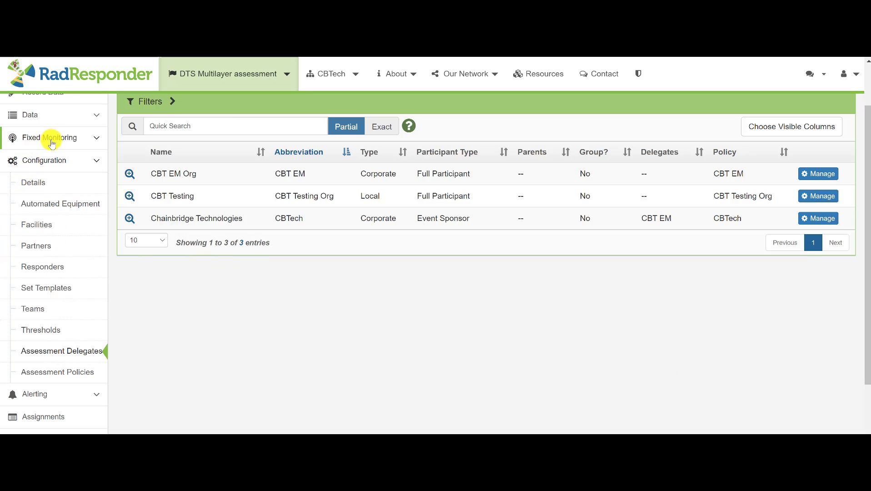
# Open the event's list of surveys
pyautogui.scroll(2, 56, 162)
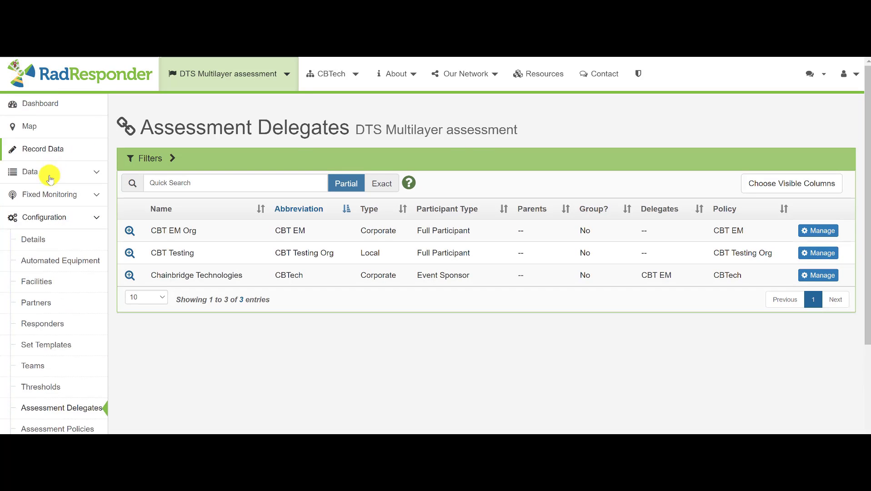
pyautogui.click(51, 171)
pyautogui.click(43, 220)
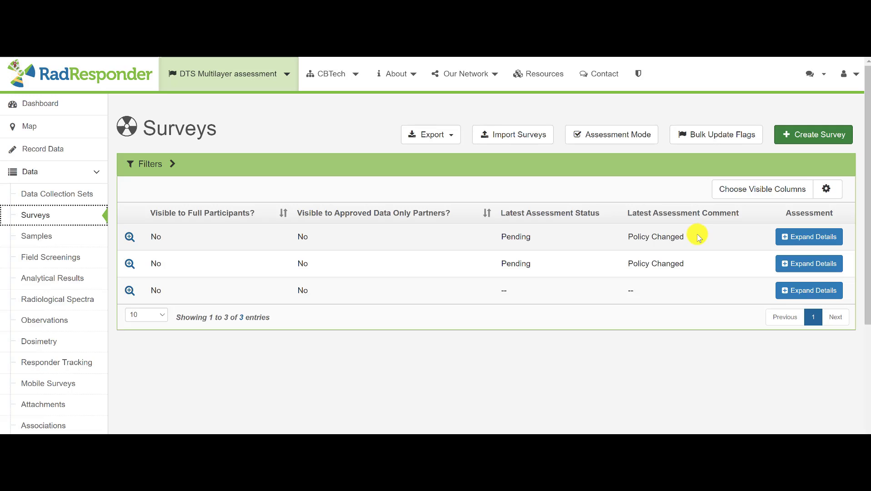
# Check the assessment policy in the first survey's details and mark its Full Participant Review as Passed Review
pyautogui.click(825, 238)
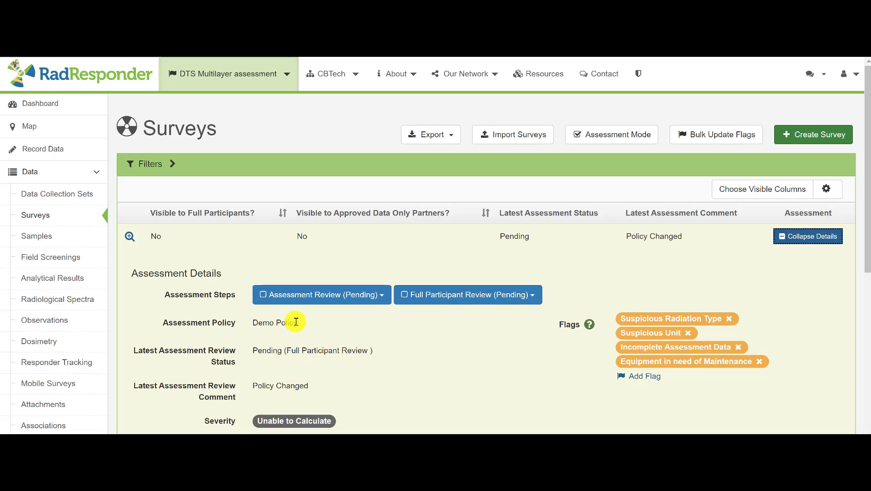
pyautogui.moveTo(296, 322); pyautogui.dragTo(249, 323)
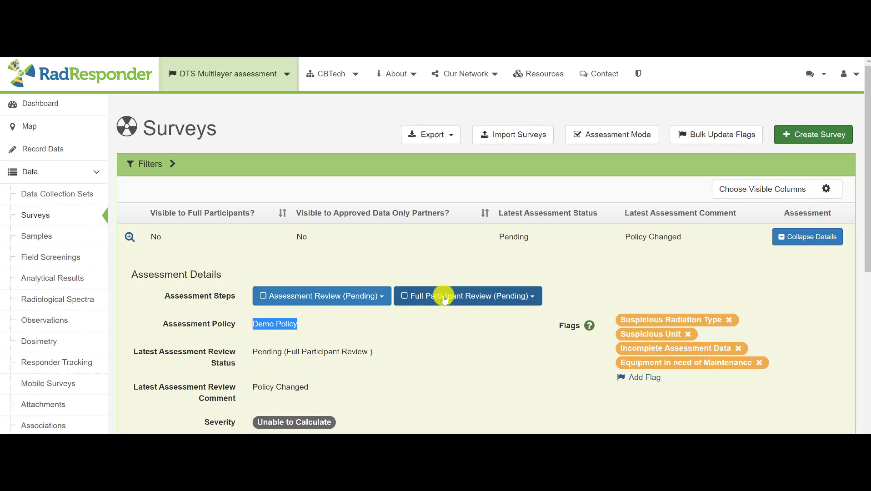
pyautogui.click(471, 304)
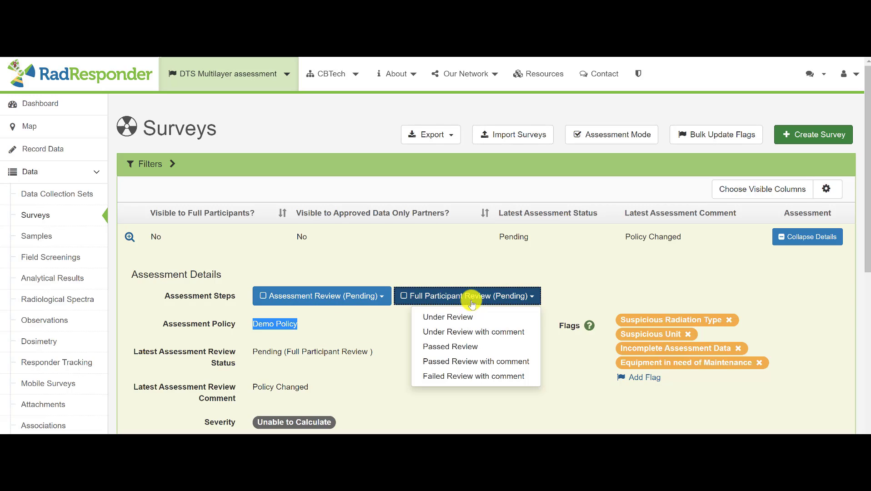
pyautogui.click(466, 347)
pyautogui.click(509, 347)
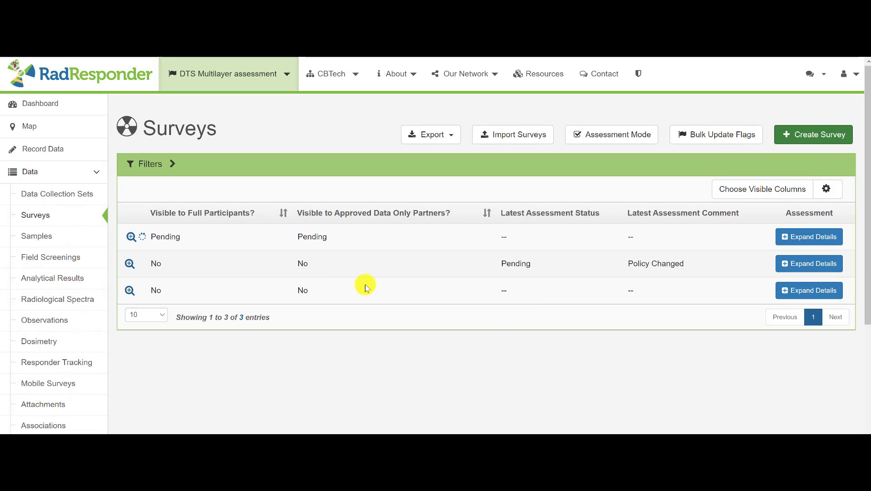
# Mark the second survey's Assessment Review step as Passed Review
pyautogui.click(805, 264)
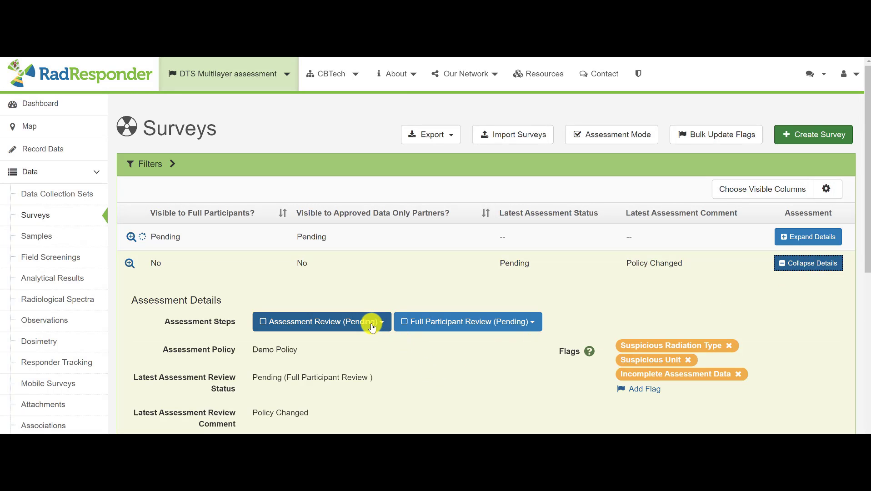
pyautogui.click(373, 327)
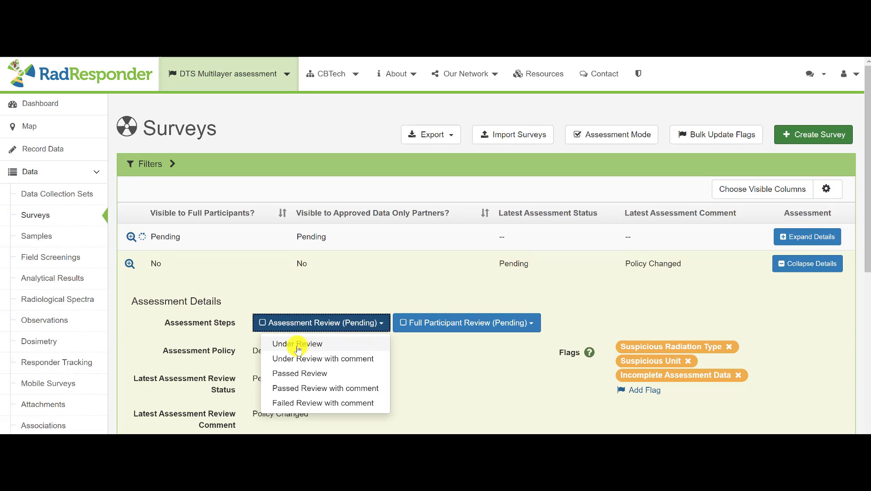
pyautogui.click(289, 372)
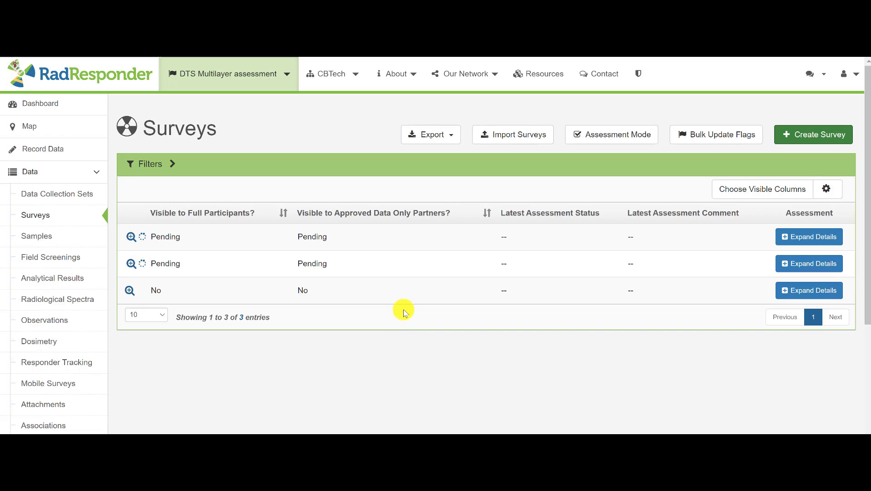
# Mark the third survey's Assessment Review step as Failed Review with the comment "wrong unit"
pyautogui.click(803, 290)
pyautogui.click(364, 350)
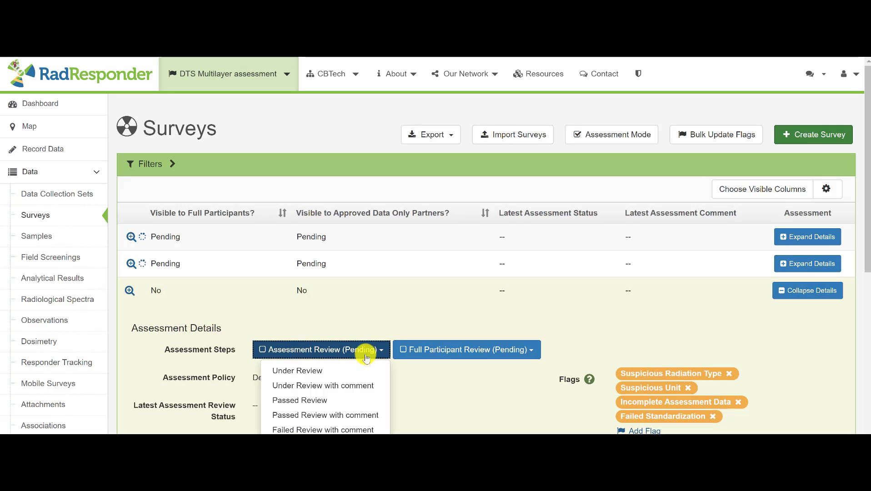
pyautogui.scroll(-1, 370, 371)
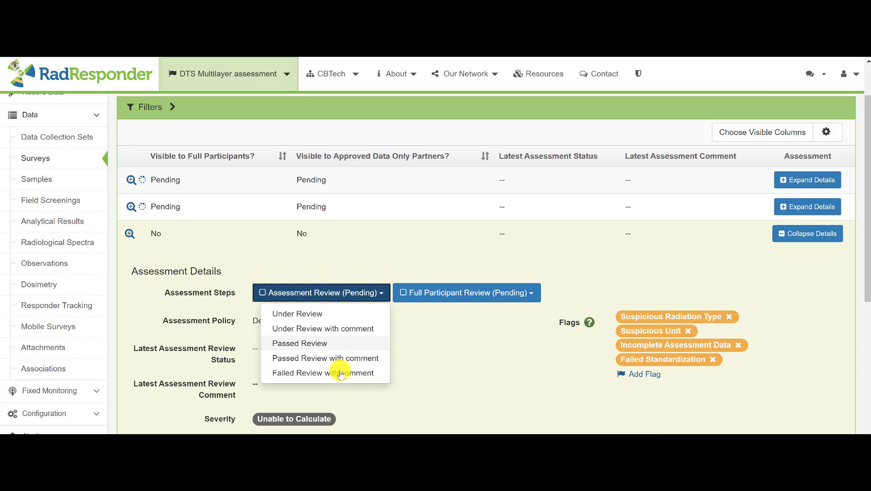
pyautogui.click(342, 373)
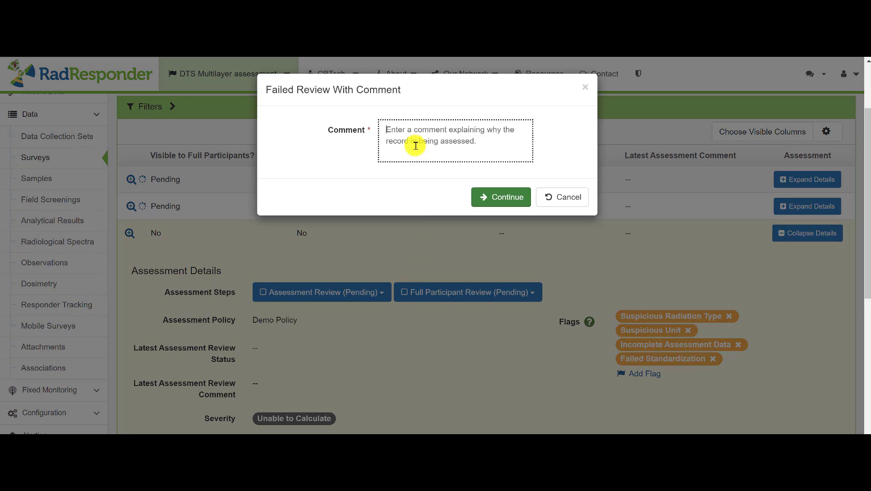
pyautogui.write('wrong unit')
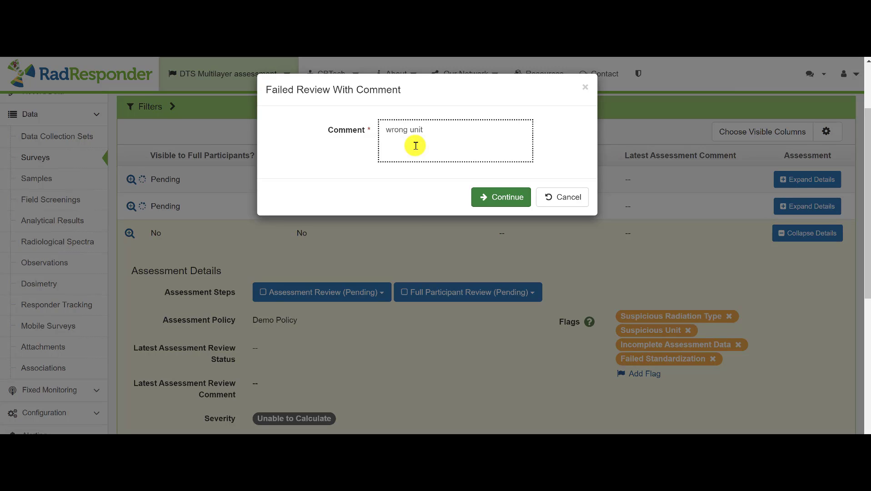
pyautogui.click(486, 195)
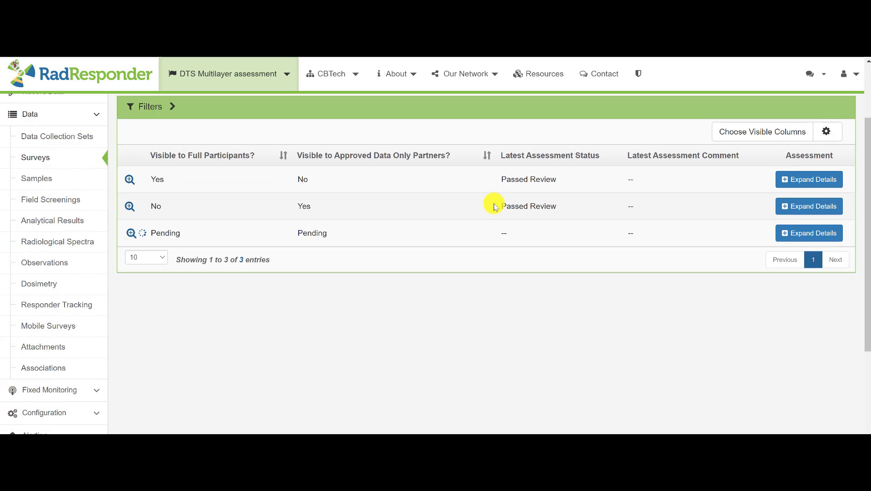
# Mark the second survey's Full Participant Review step as Passed Review
pyautogui.scroll(2, 527, 200)
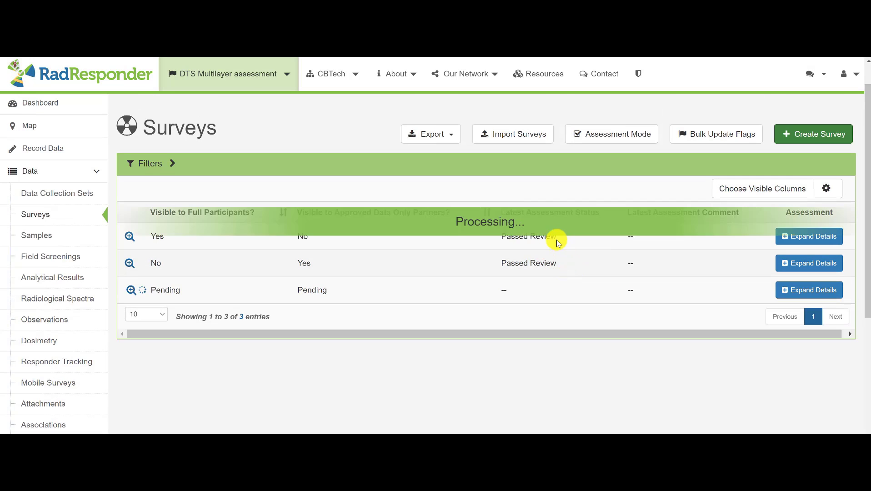
pyautogui.scroll(-2, 555, 239)
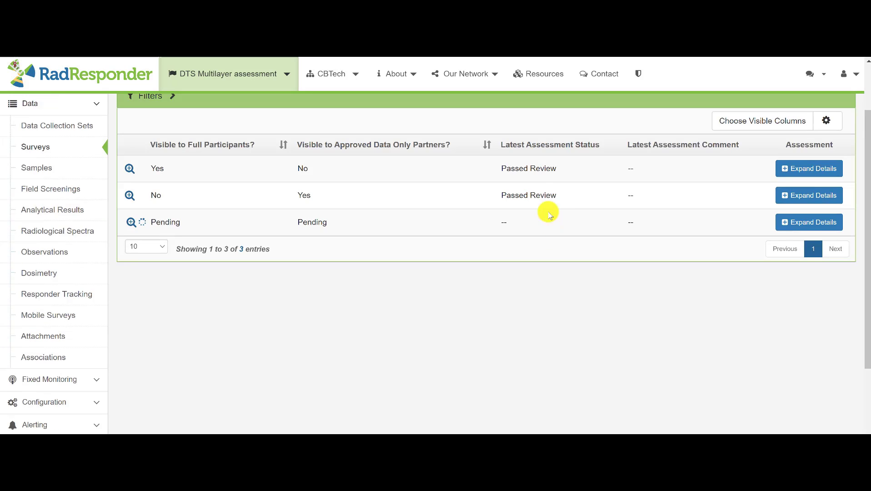
pyautogui.scroll(1, 538, 179)
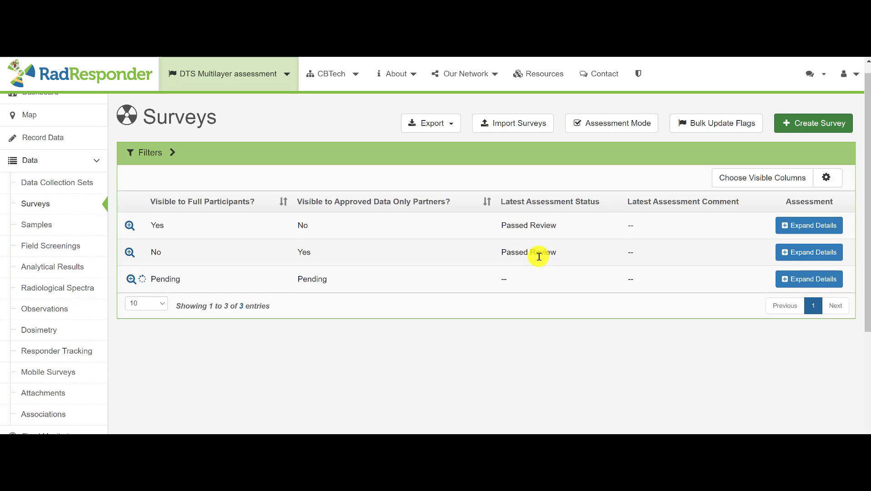
pyautogui.click(828, 252)
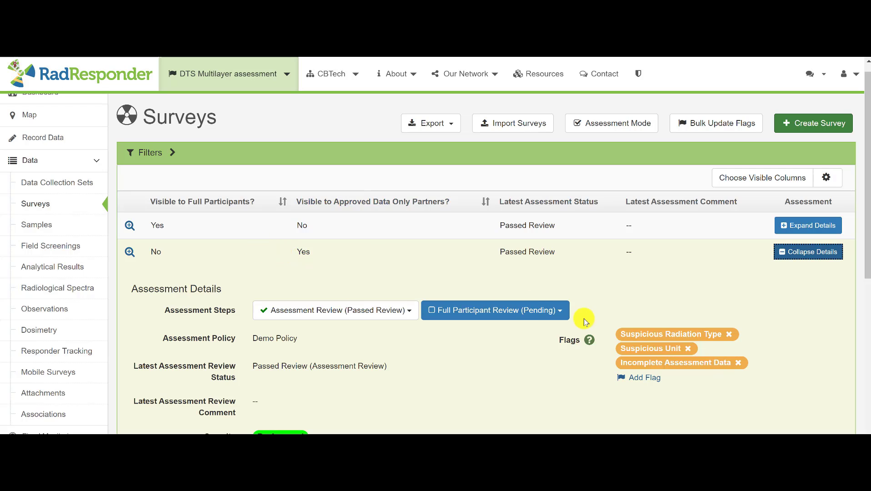
pyautogui.click(534, 310)
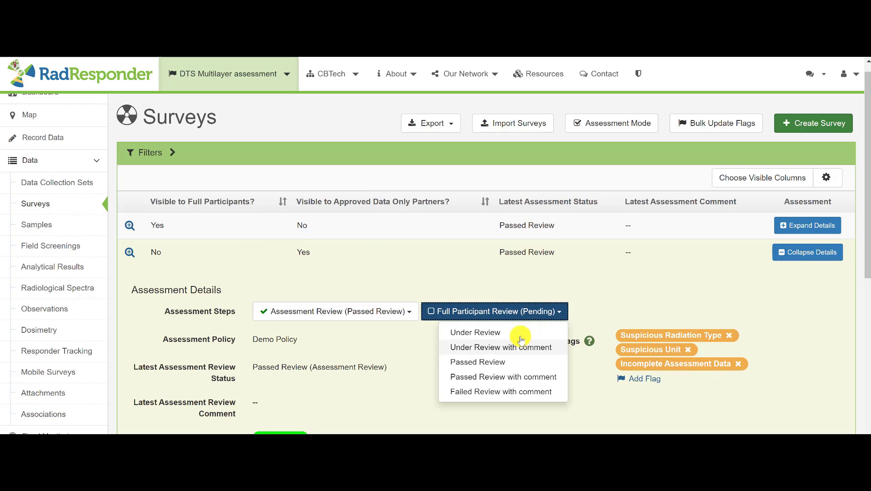
pyautogui.click(505, 366)
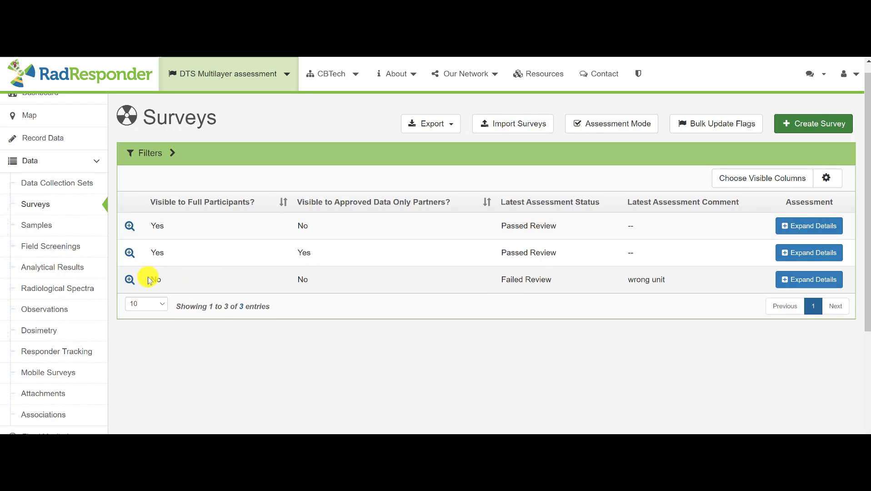
# Open the details of the Demo Policy from the event's assessment policies
pyautogui.scroll(1, 411, 281)
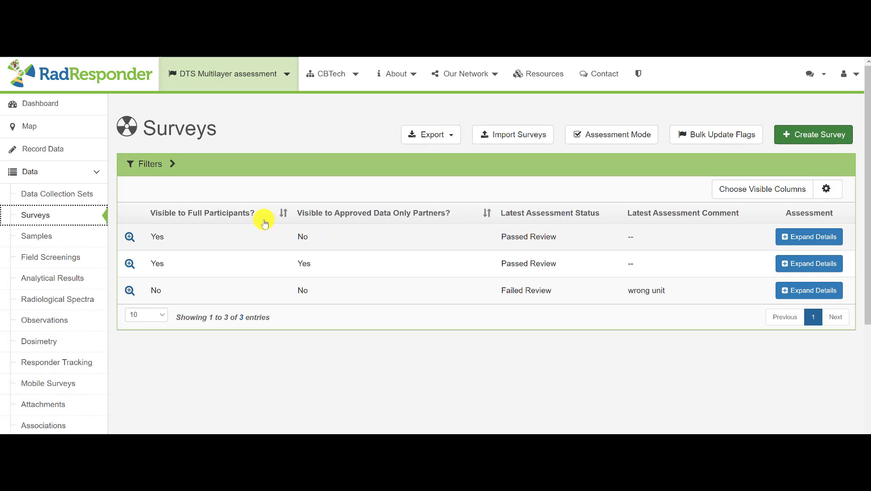
pyautogui.scroll(-3, 54, 282)
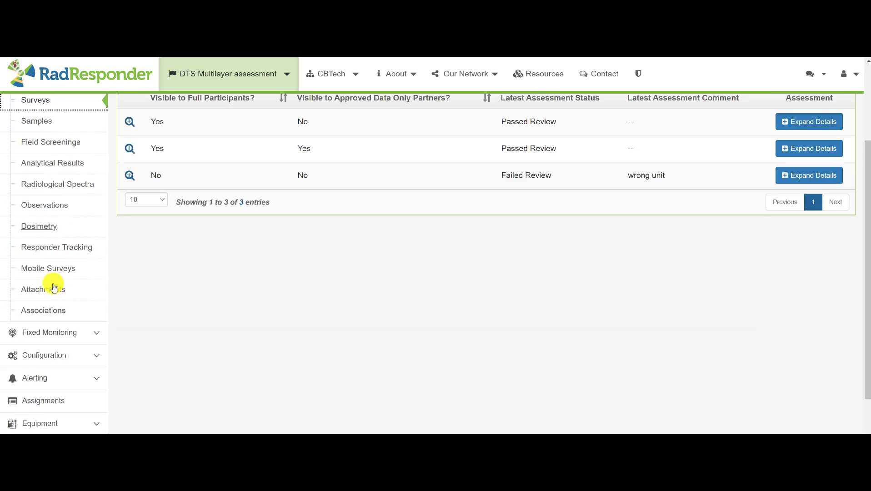
pyautogui.click(53, 300)
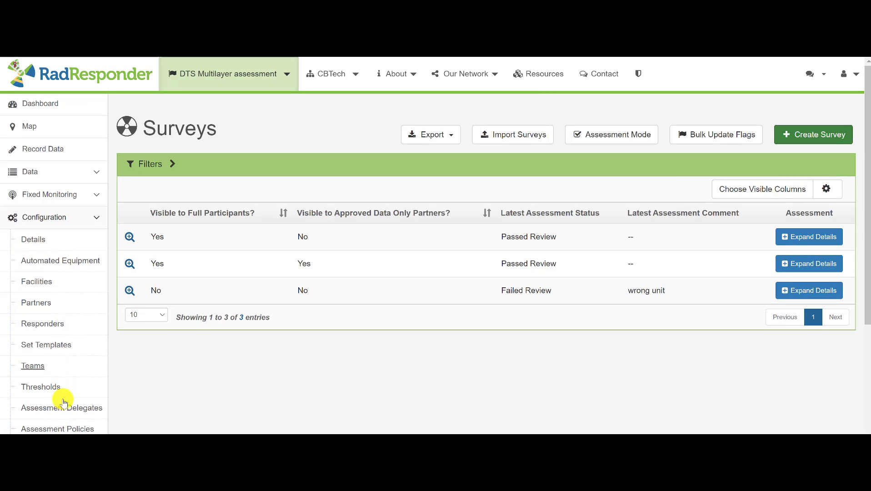
pyautogui.click(58, 430)
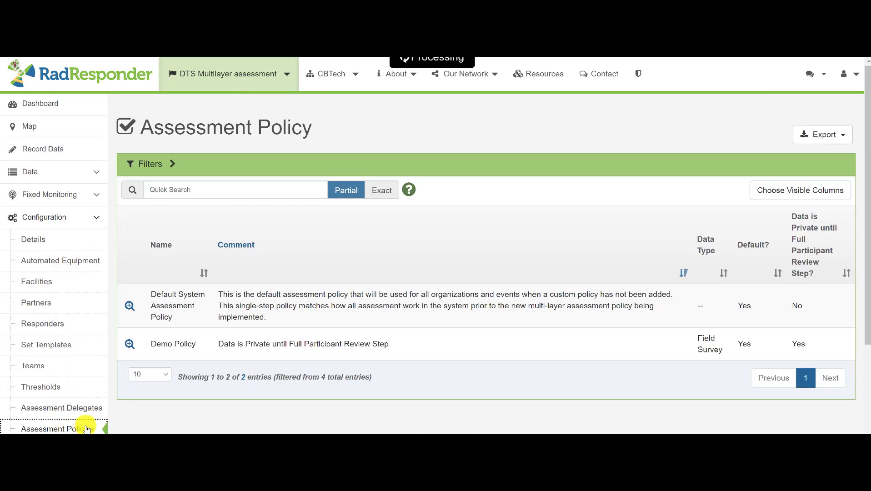
pyautogui.click(129, 346)
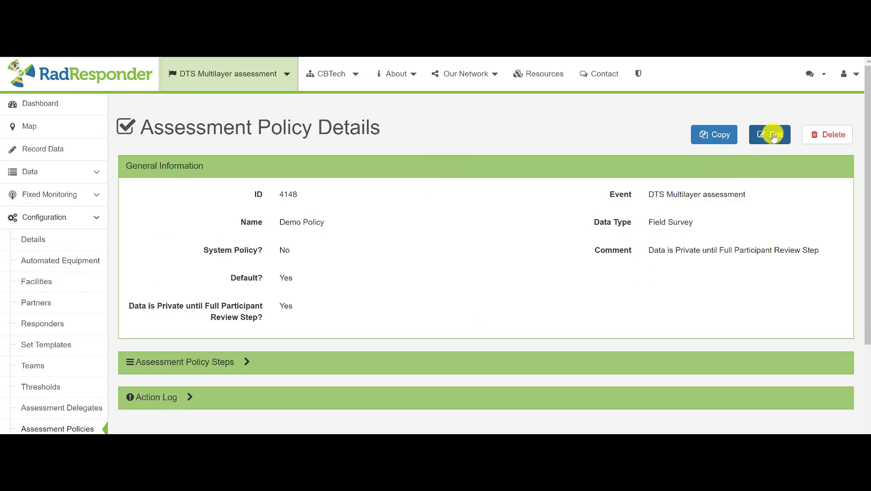
# Copy the Demo Policy as a new assessment policy named "custom policy"
pyautogui.click(731, 137)
pyautogui.write('c')
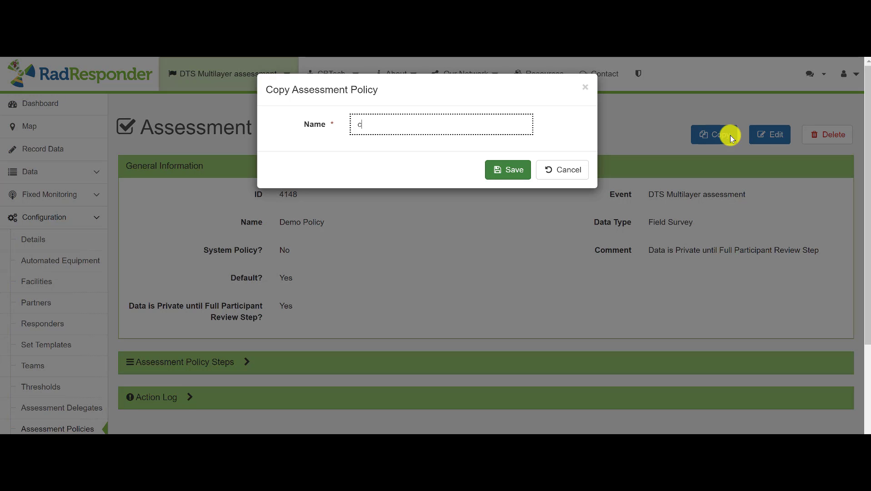
pyautogui.write('ustom ')
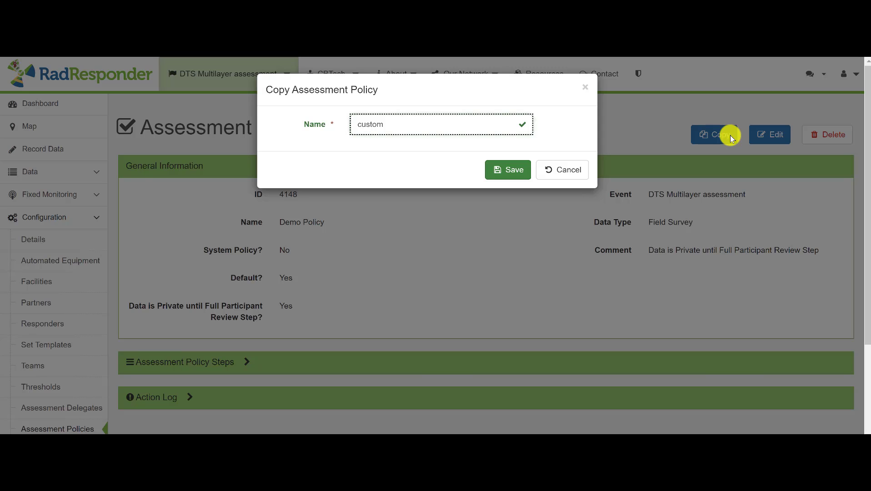
pyautogui.write('policy')
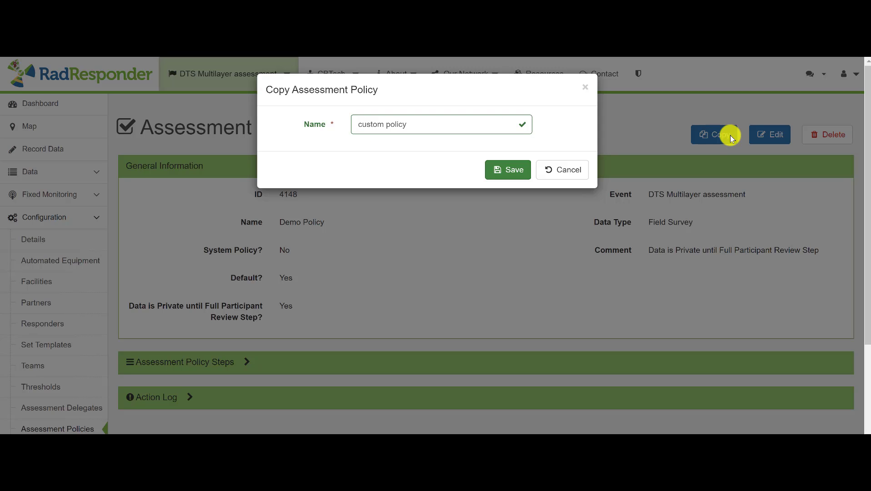
pyautogui.click(500, 171)
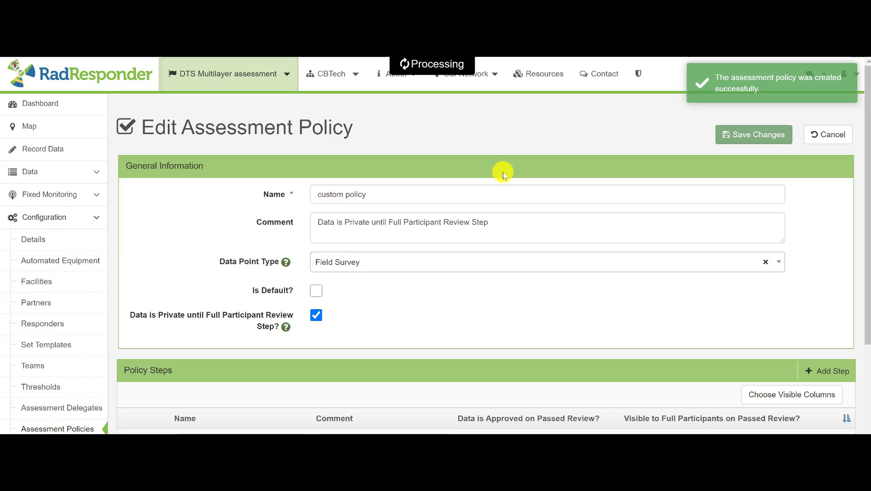
# Add a blank third step to the custom policy's steps and remove it again
pyautogui.scroll(-1, 331, 278)
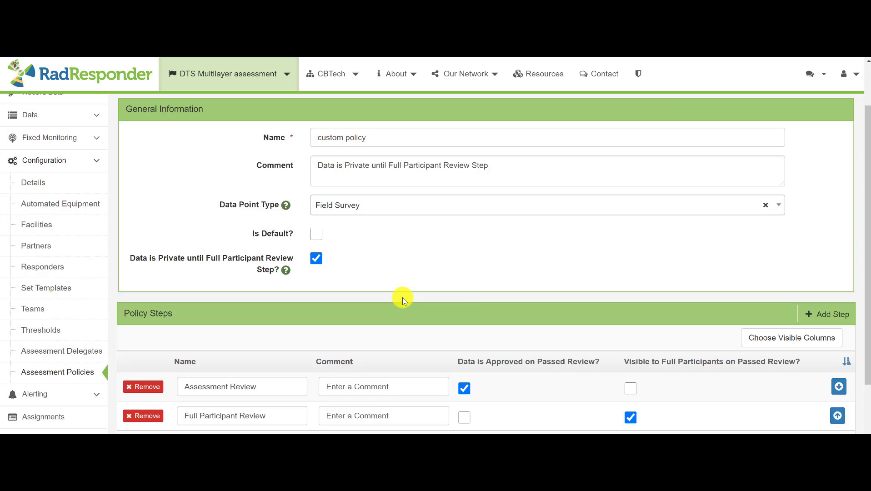
pyautogui.scroll(-1, 409, 296)
pyautogui.scroll(1, 414, 293)
pyautogui.scroll(-1, 703, 365)
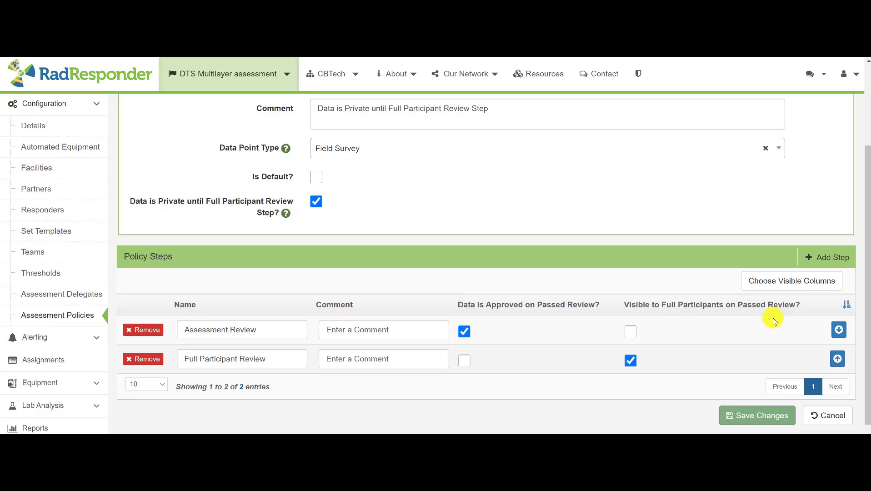
pyautogui.click(828, 258)
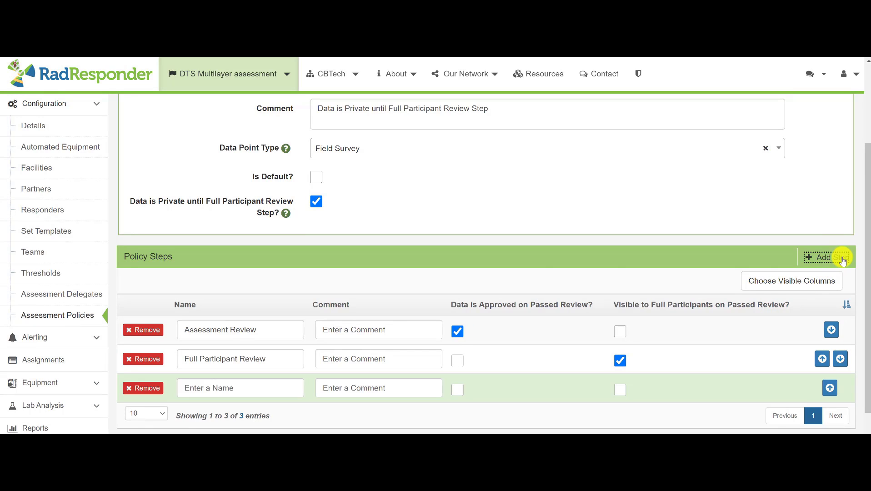
pyautogui.click(236, 391)
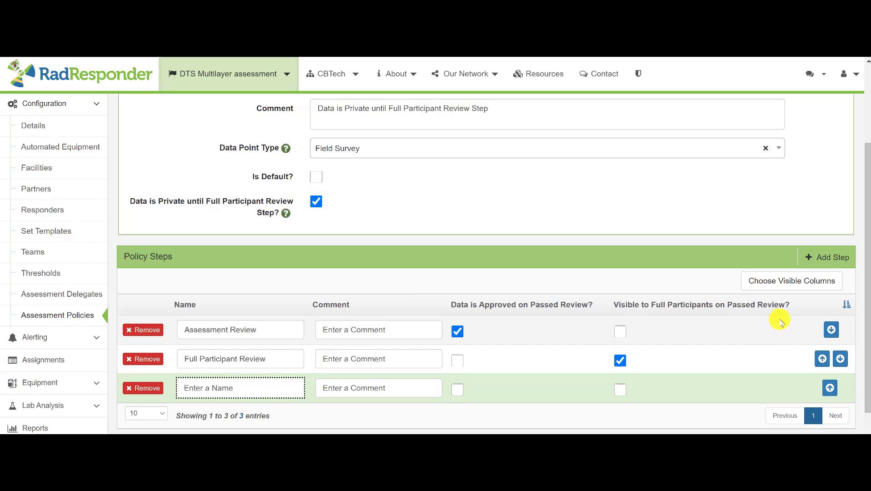
pyautogui.click(142, 388)
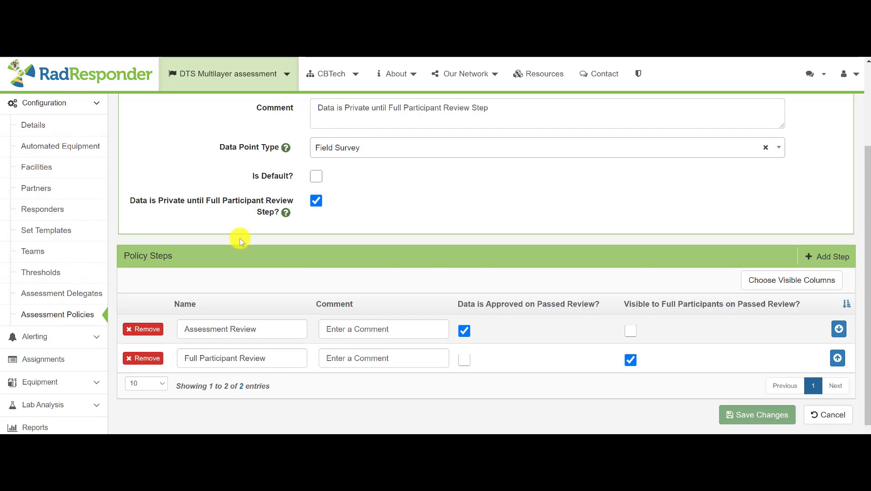
# Leave the custom policy's editing page and return to the site's home page
pyautogui.scroll(-1, 6, 186)
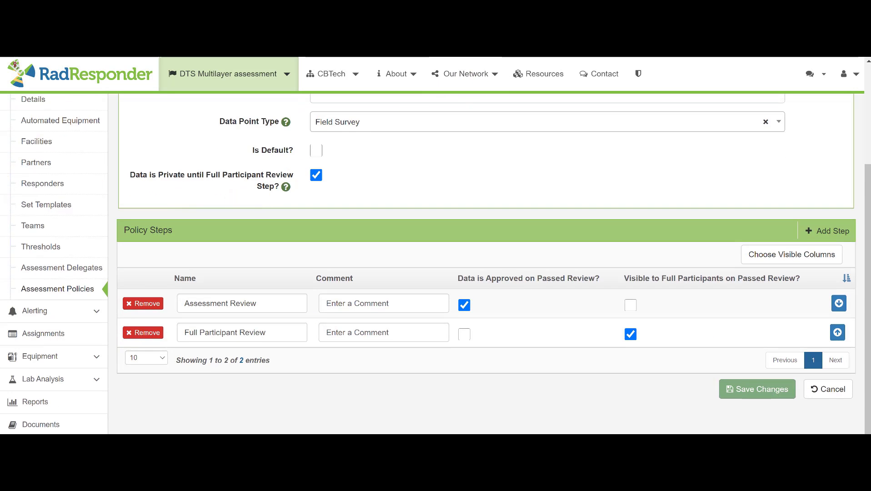
pyautogui.click(103, 67)
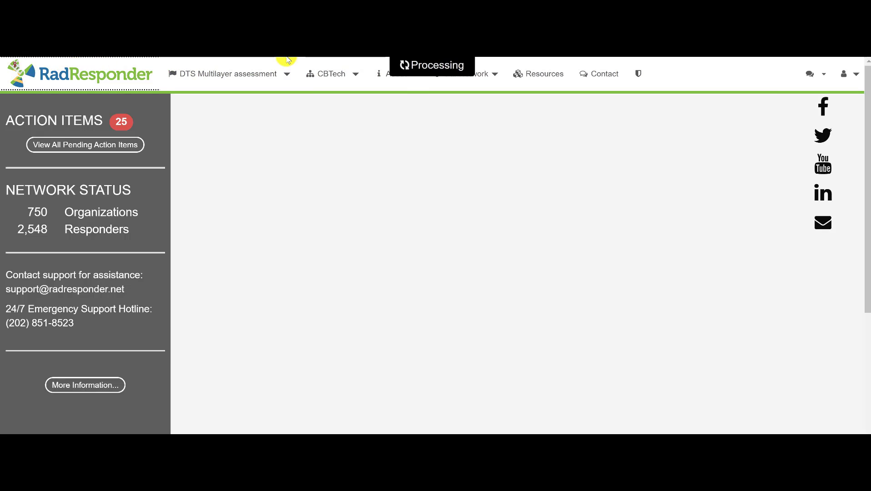